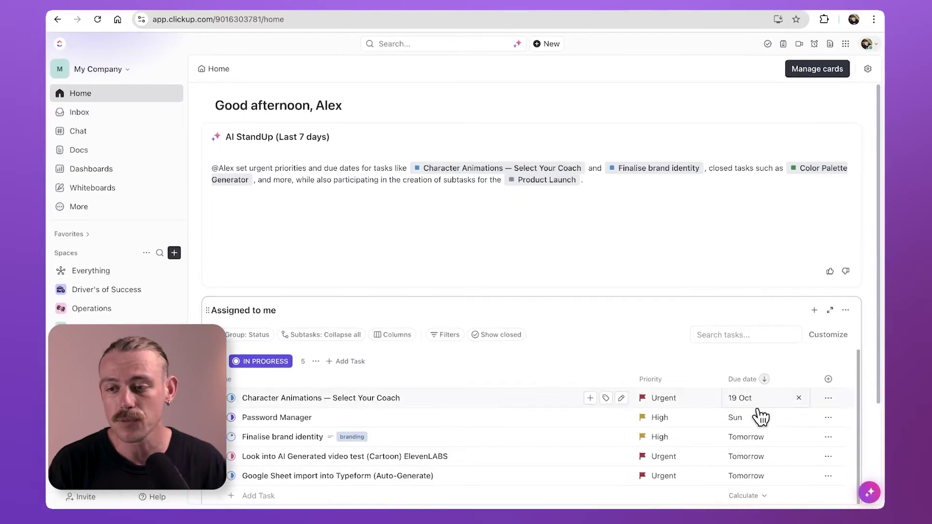
Ask ClickUp Brain 'What are my tasks for next Wednesday?'
click(900, 503)
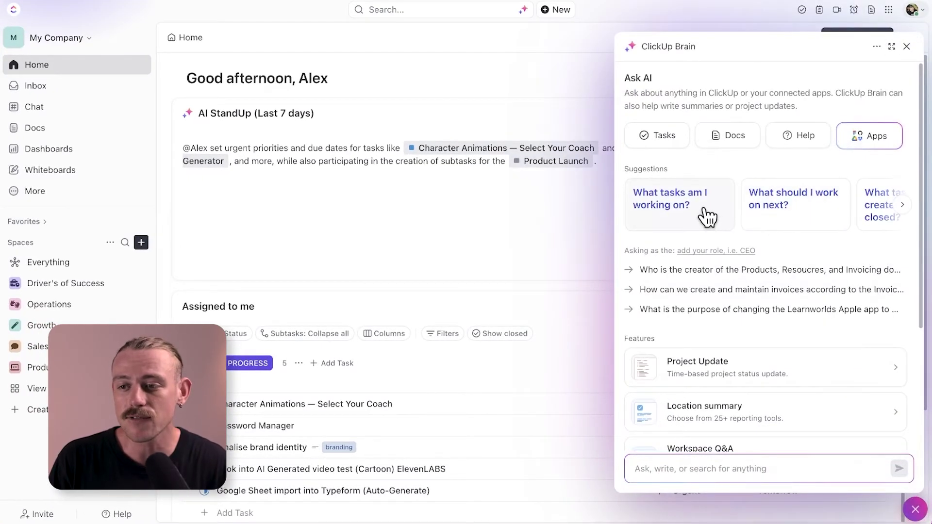
click(707, 217)
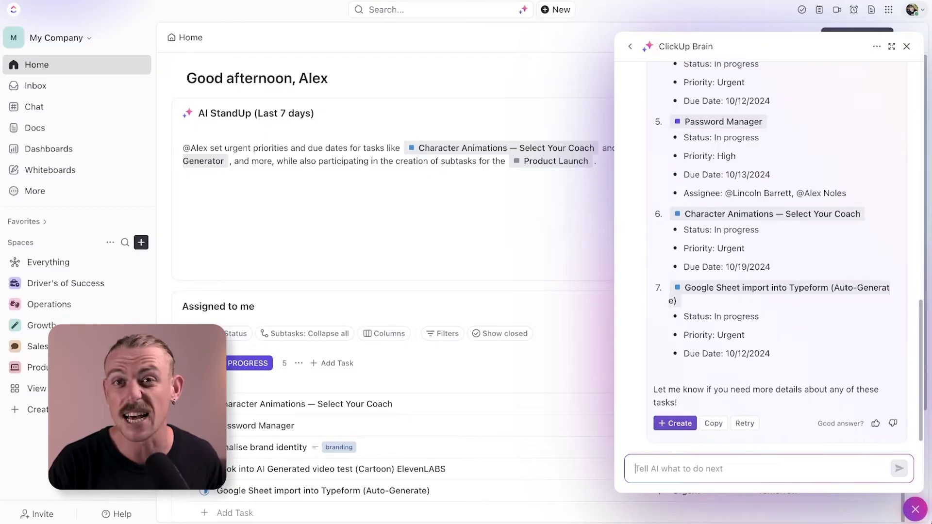
text(What are my tasks for next W)
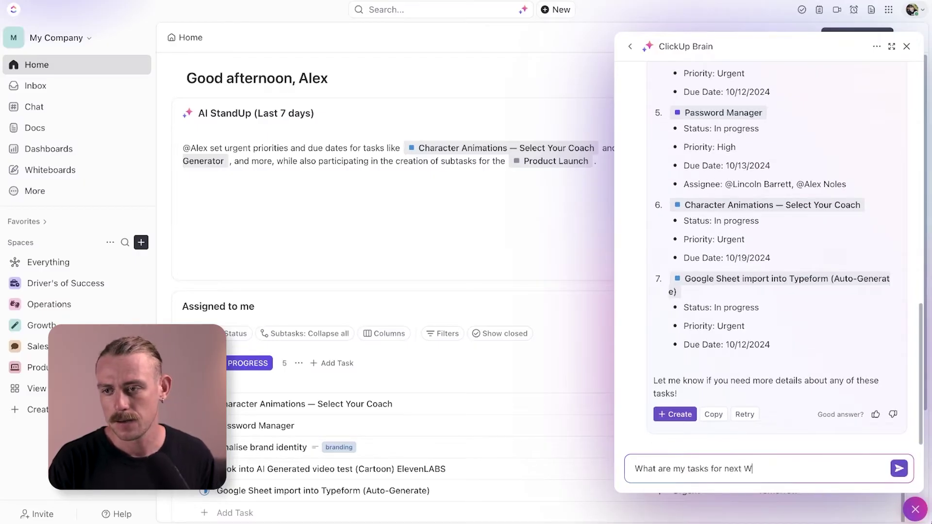
text(ednesday?)
key(Return)
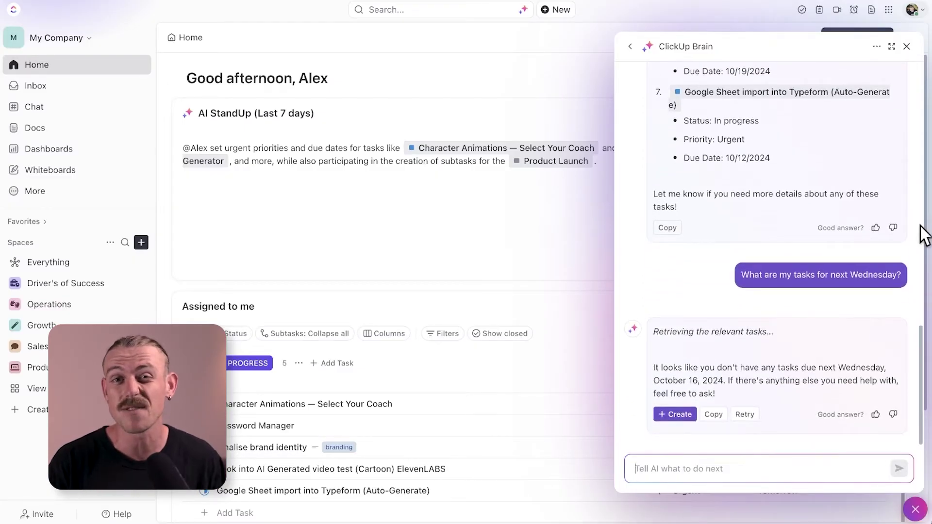
click(916, 511)
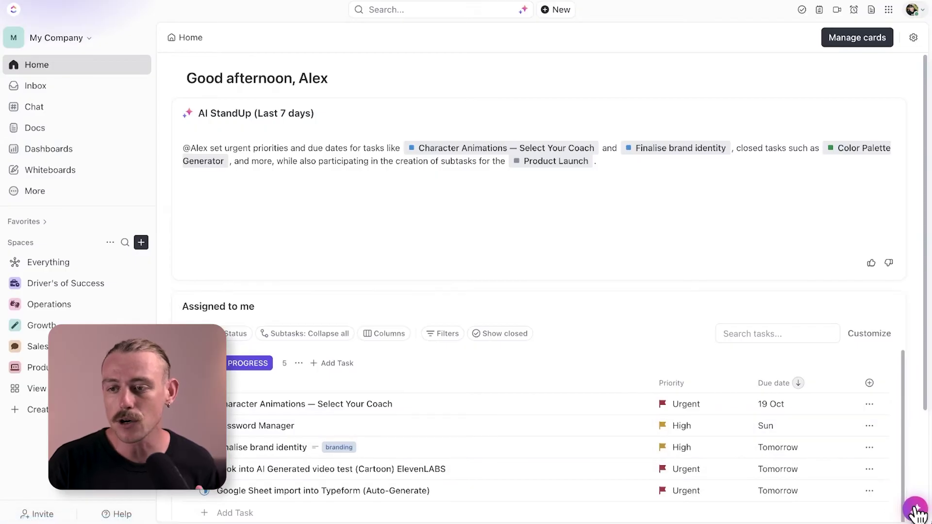
Generate an AI stand-up summary with ClickUp Brain
mouse_move(916, 509)
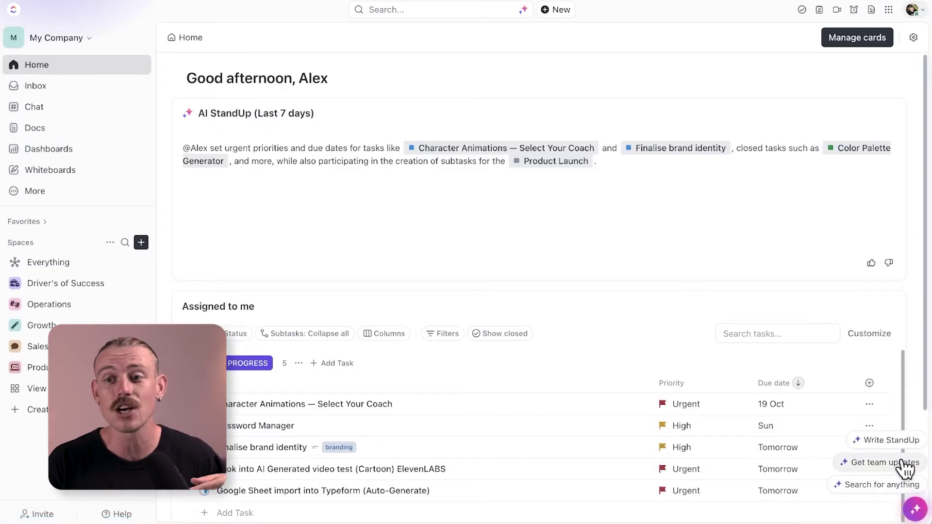
click(892, 441)
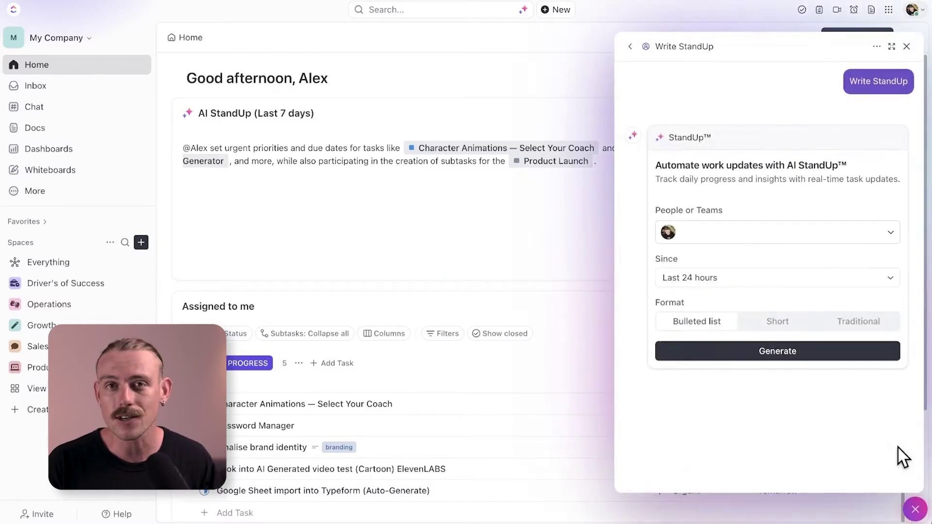
click(831, 358)
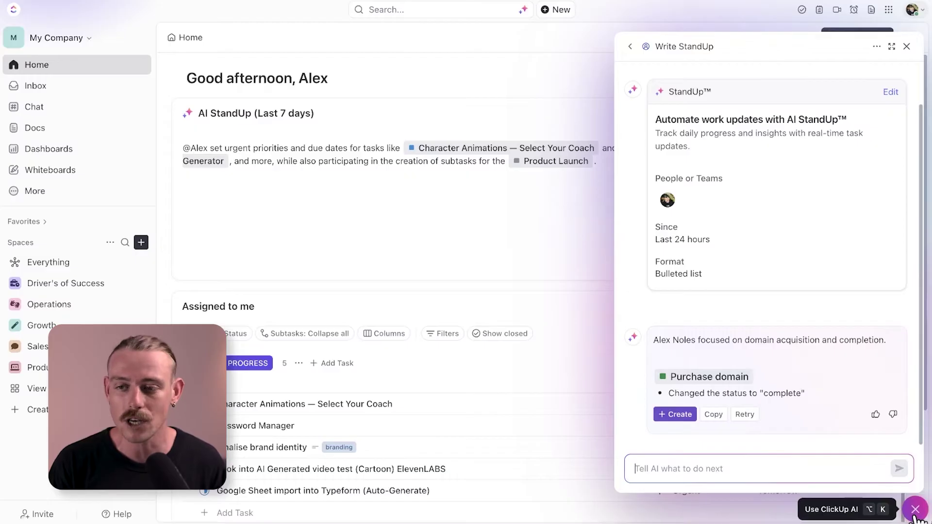
click(916, 510)
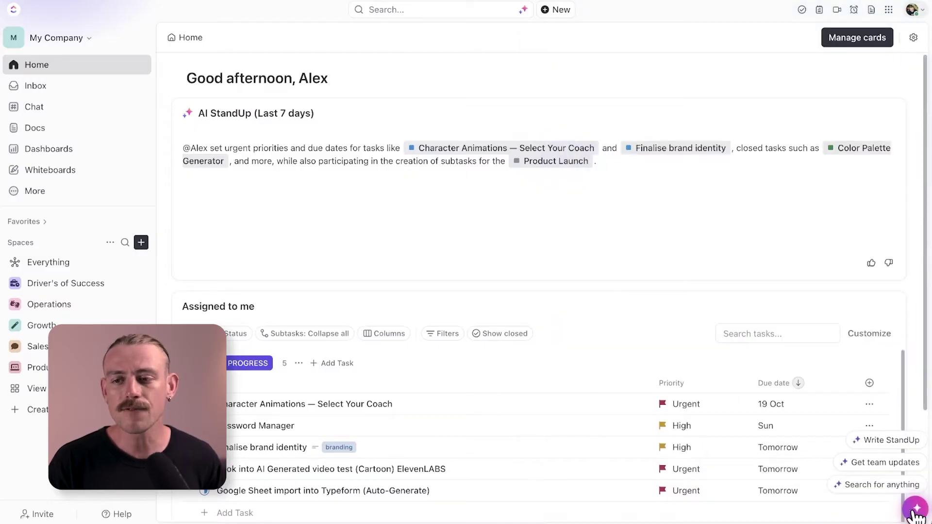
Generate a Short team update covering only me since Today
click(898, 467)
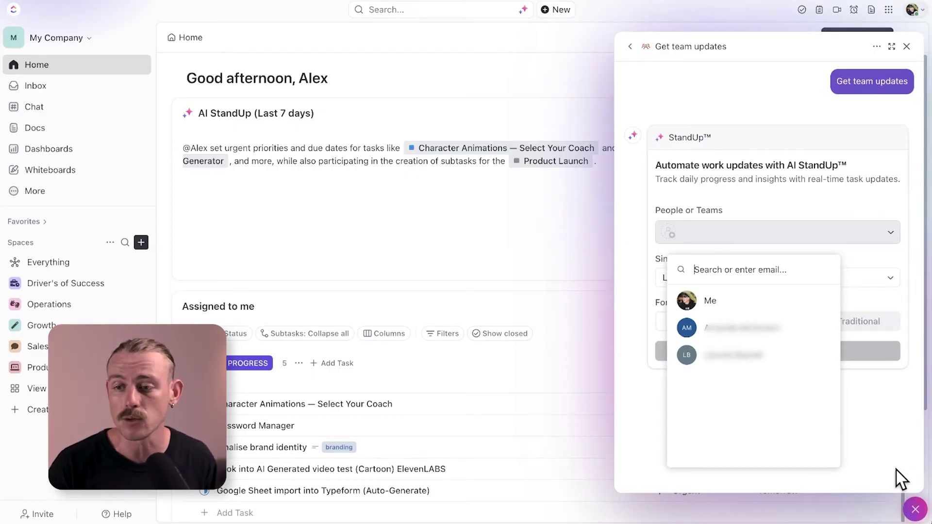
click(806, 306)
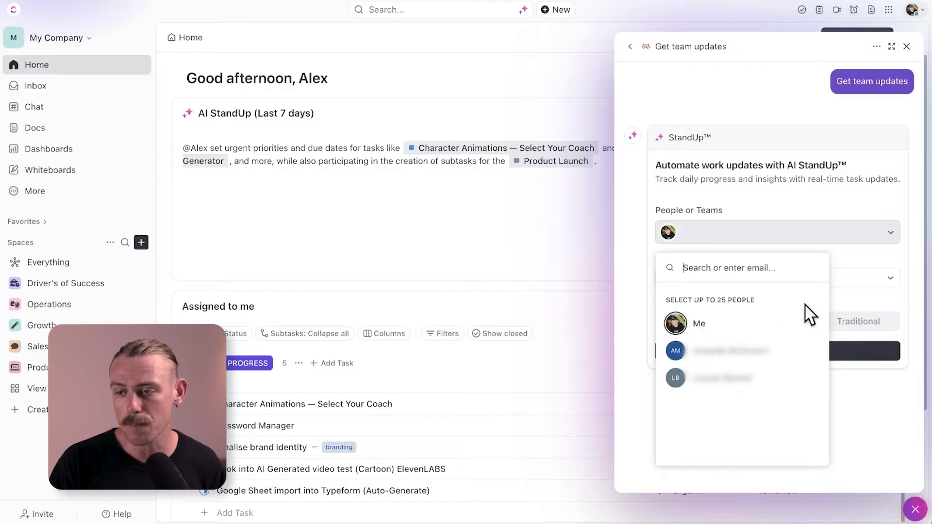
click(841, 299)
click(825, 278)
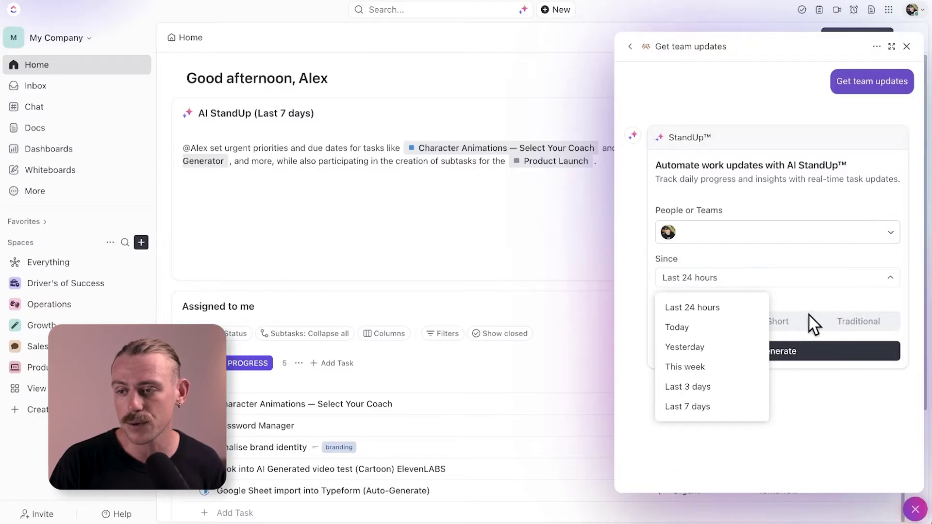
click(759, 329)
click(777, 323)
click(812, 349)
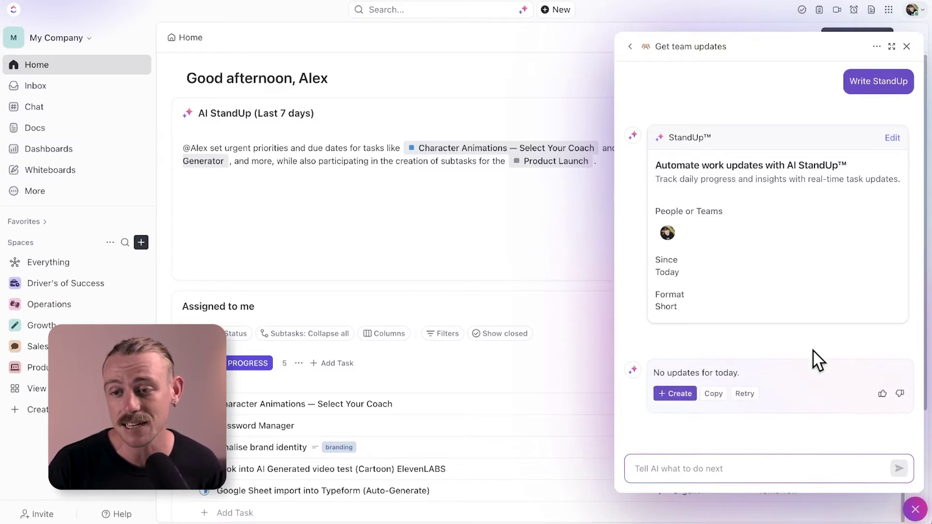
Switch ClickUp Brain to answering questions about Tasks
click(911, 503)
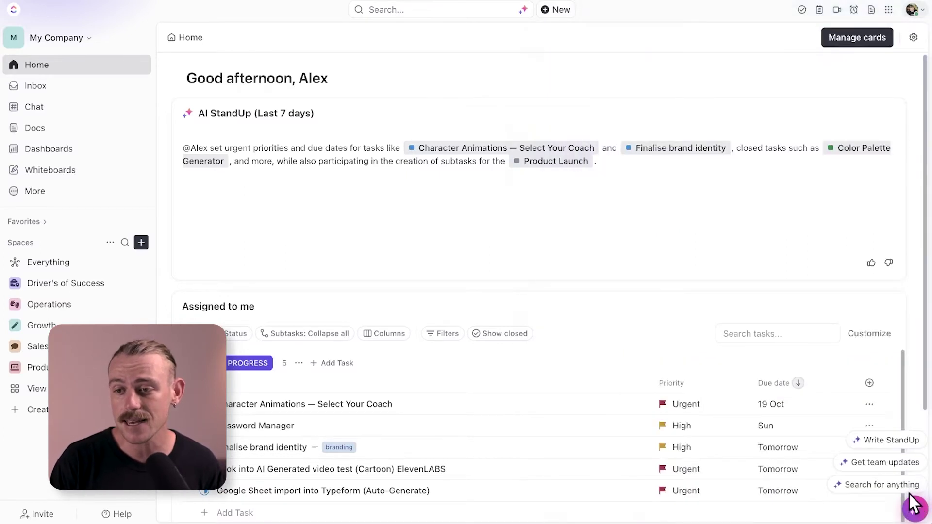
click(911, 493)
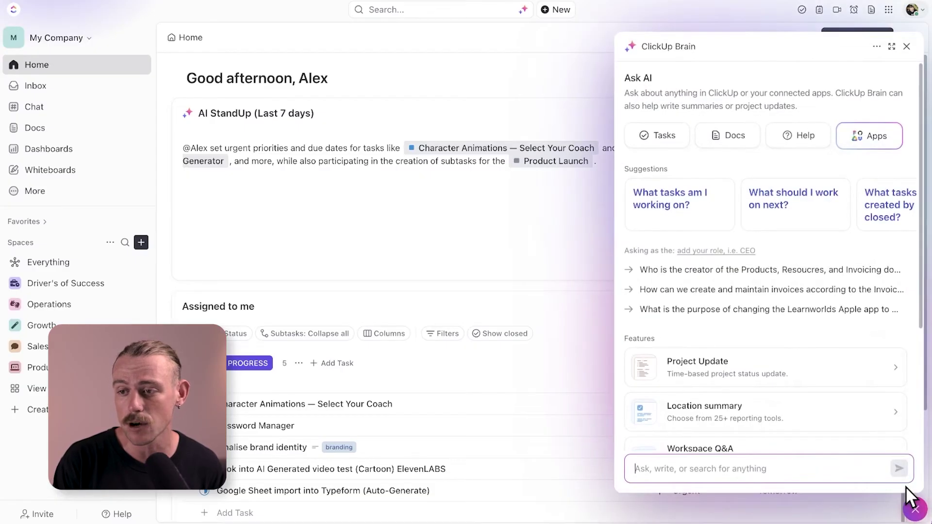
click(675, 135)
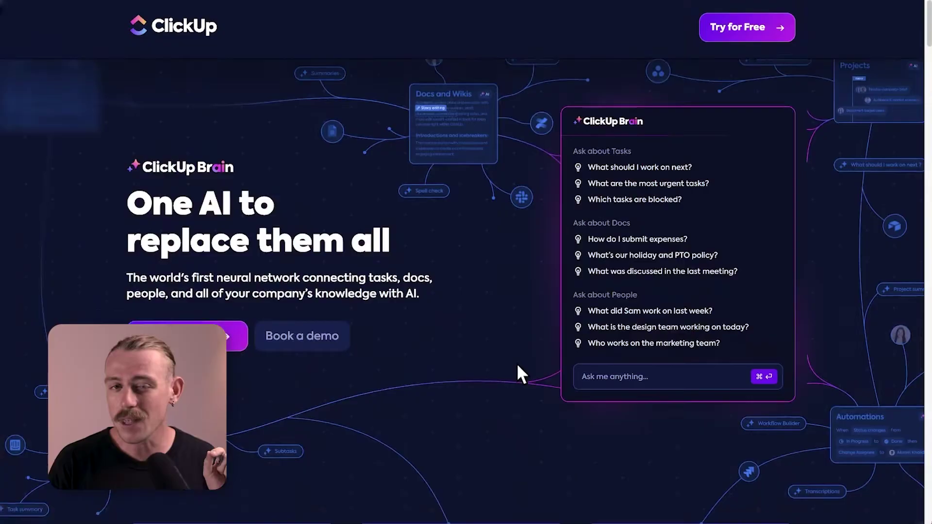
Scroll the ClickUp Brain page past feature cards and security badges to the pricing comparison table
scroll(517, 363, down, 10)
scroll(518, 365, down, 20)
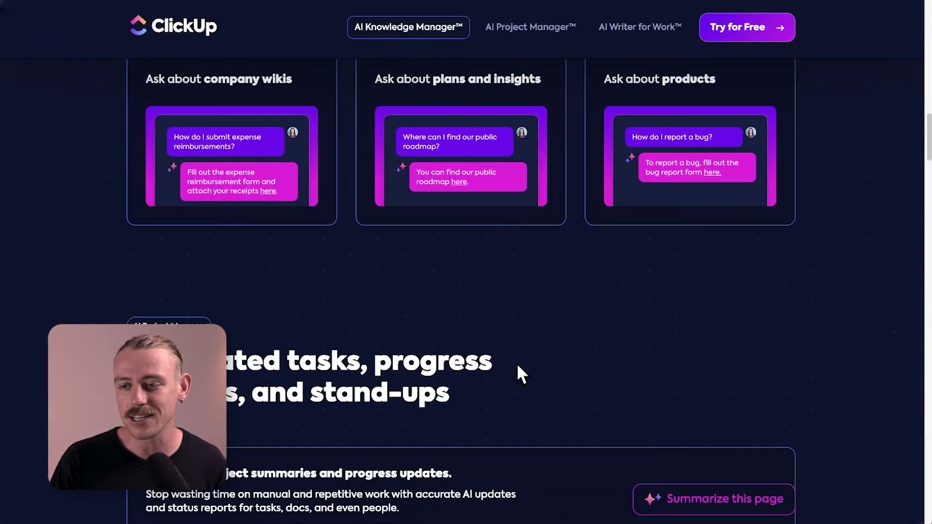
scroll(517, 363, down, 20)
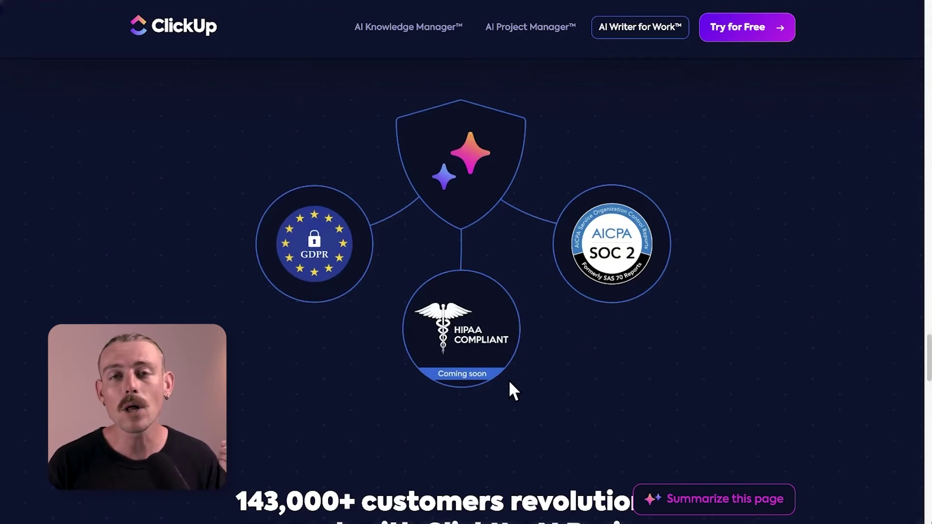
scroll(510, 384, down, 7)
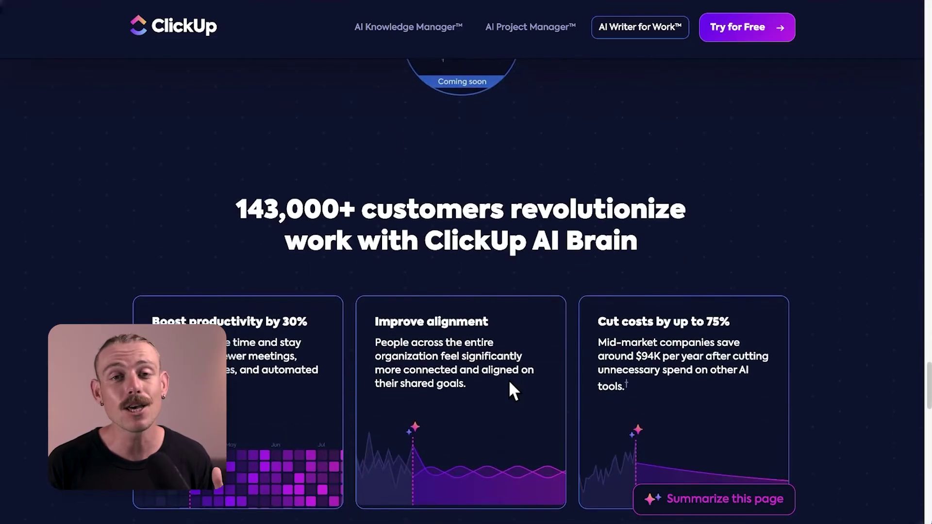
scroll(510, 383, down, 10)
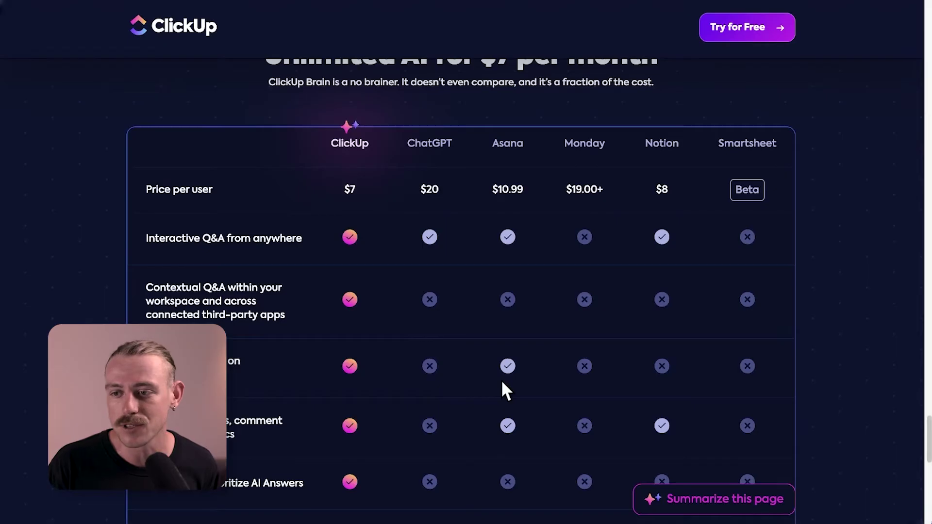
scroll(502, 383, up, 1)
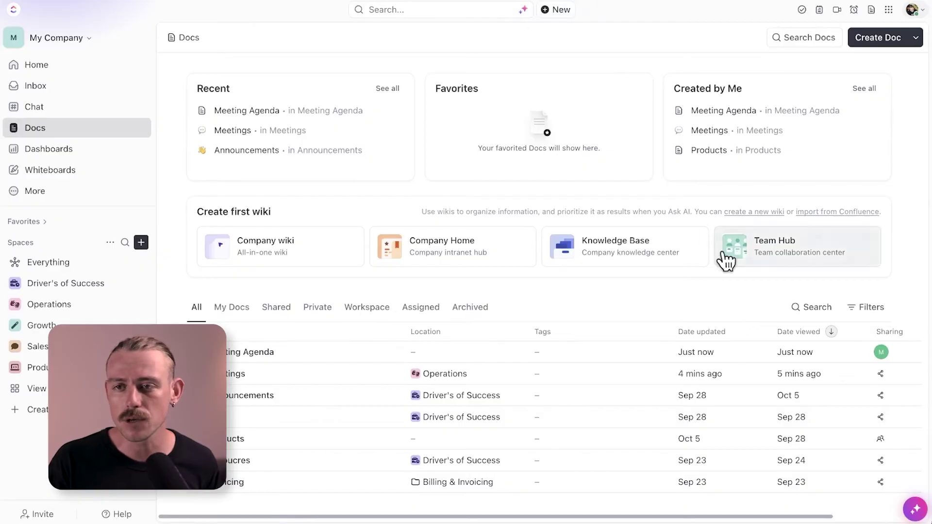
Ask Brain in Docs mode to 'Summarize today's meeting agenda'
click(914, 511)
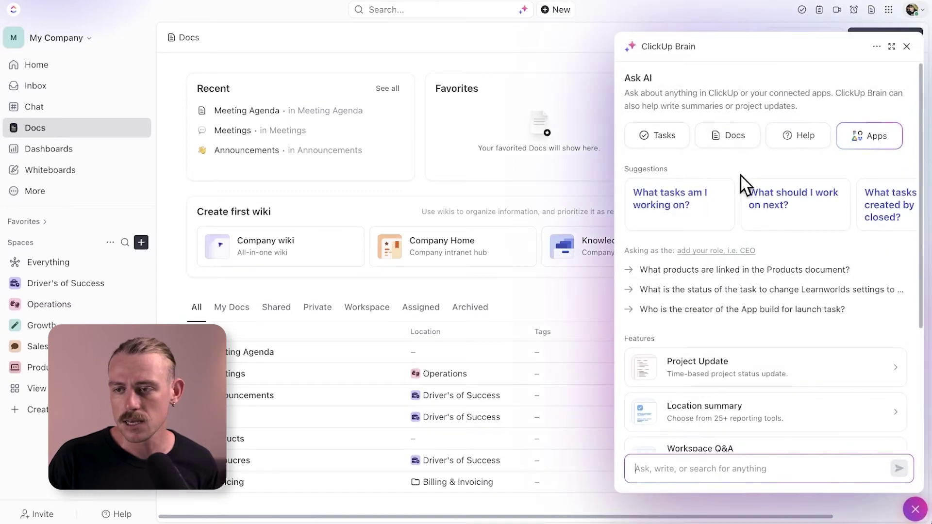
click(725, 139)
click(763, 467)
text(Summarize today's meeting agenda)
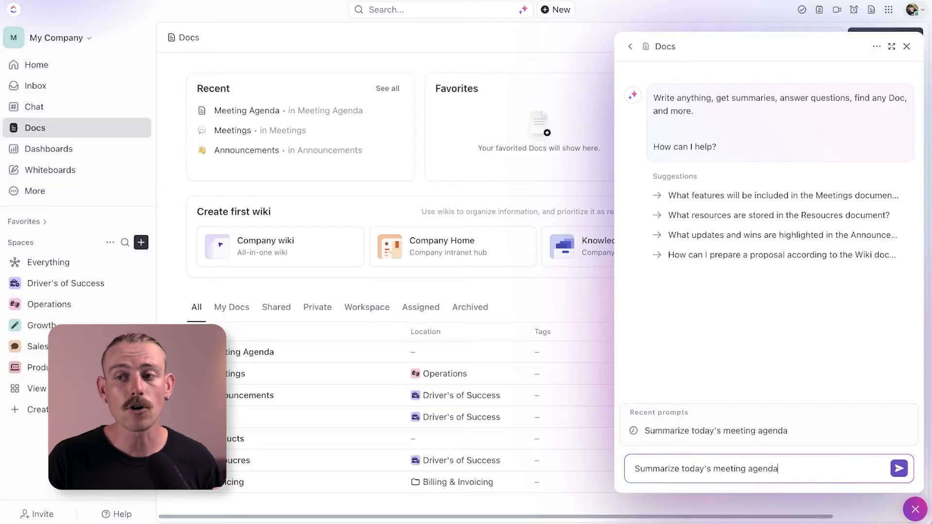
key(Return)
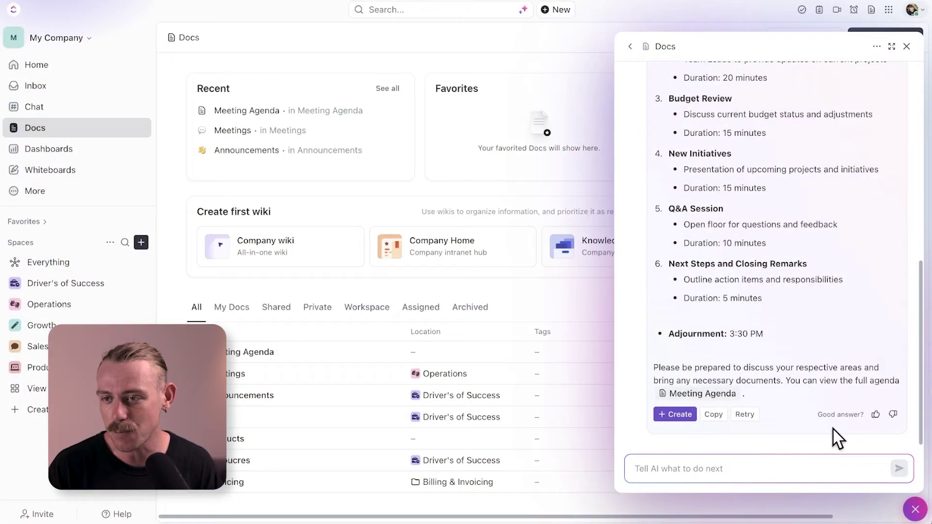
Browse Brain's connected apps list down to Jira and start connecting it
click(916, 509)
click(916, 509)
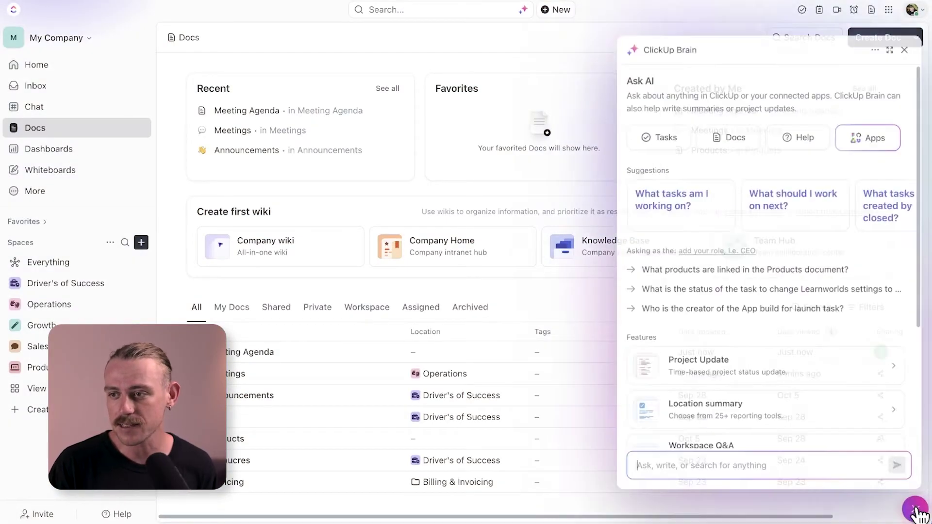
click(880, 147)
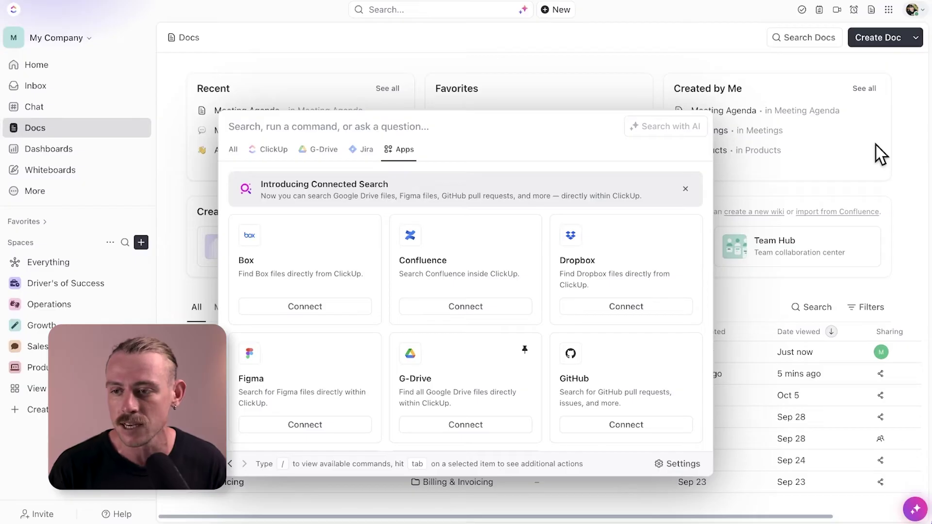
scroll(333, 275, down, 5)
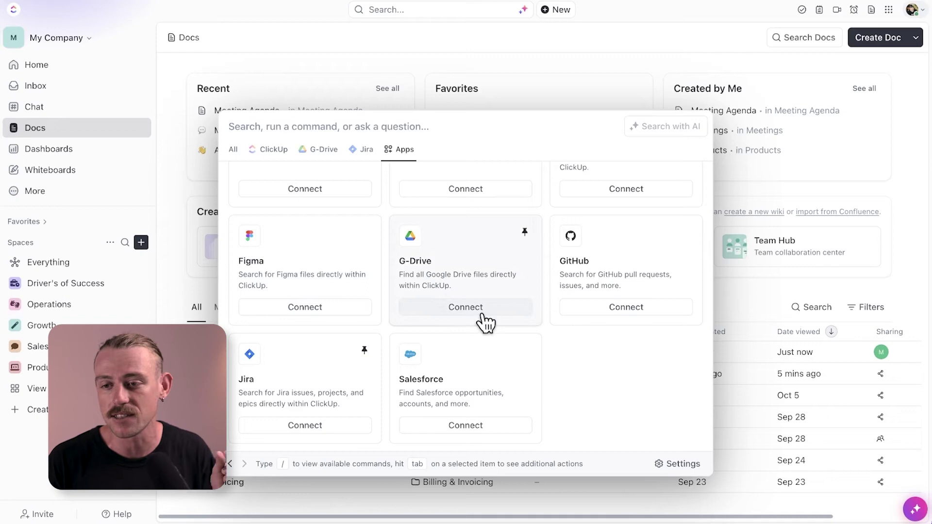
scroll(485, 322, up, 2)
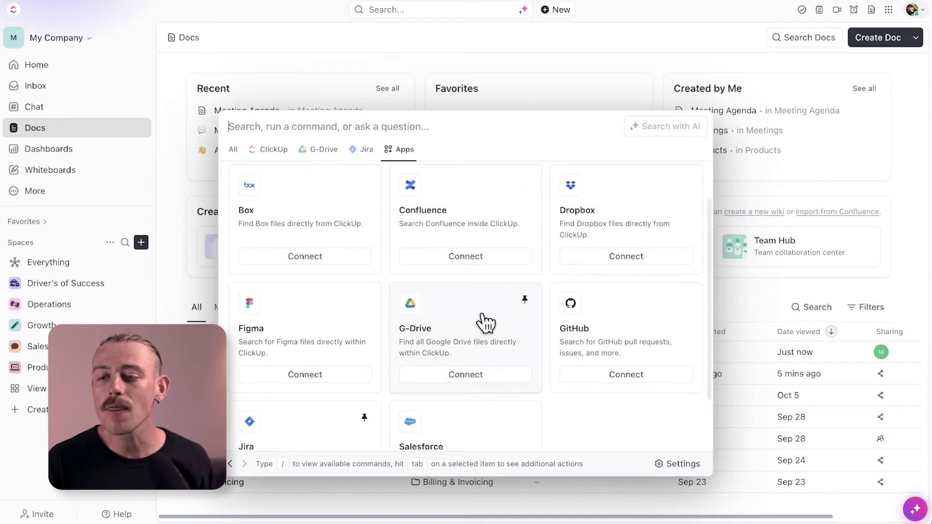
scroll(485, 322, down, 1)
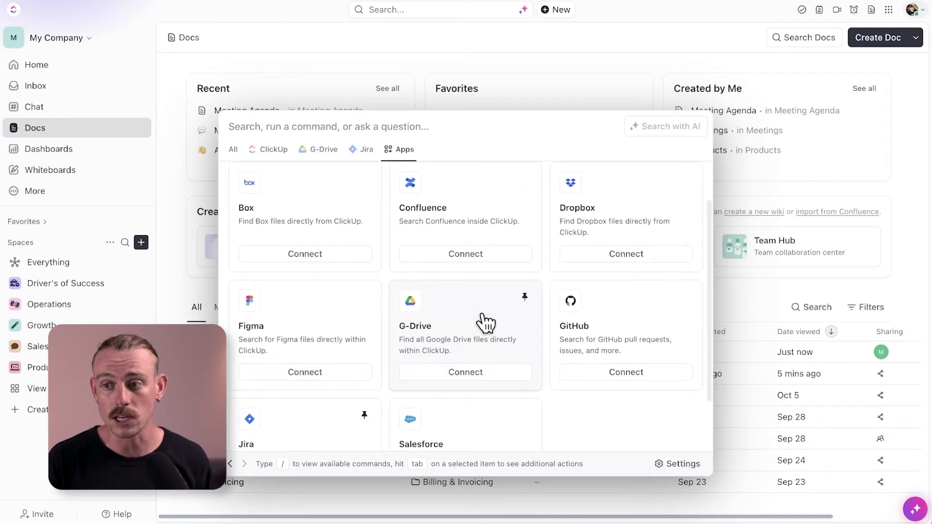
scroll(483, 322, down, 2)
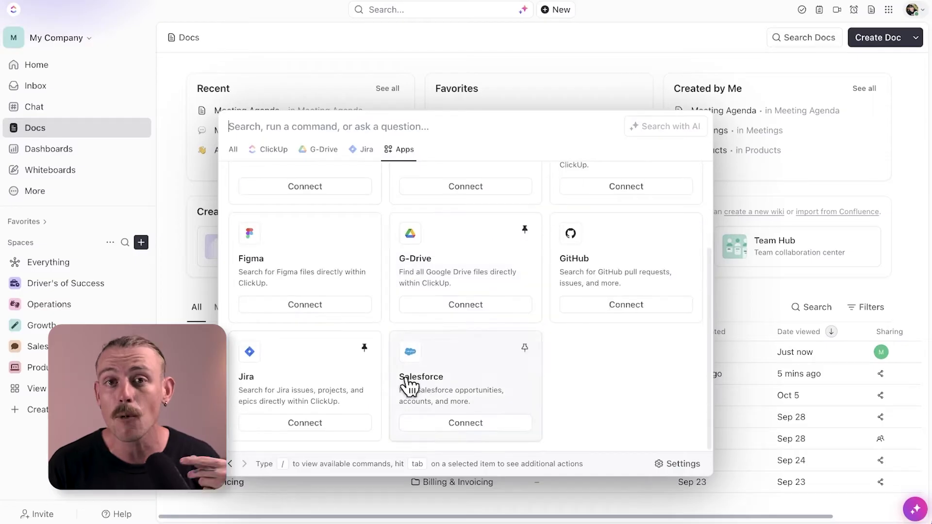
click(335, 427)
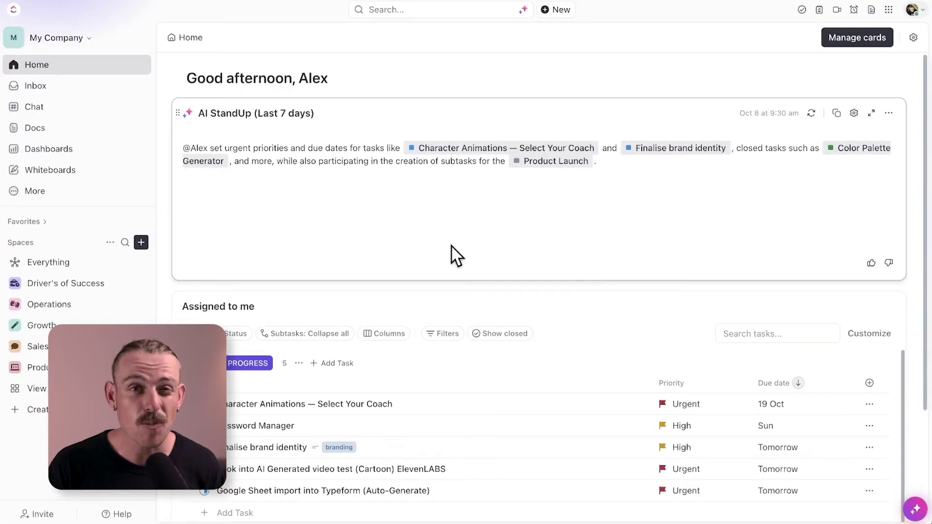
Create a new doc titled 'Meeting Agenda'
click(72, 134)
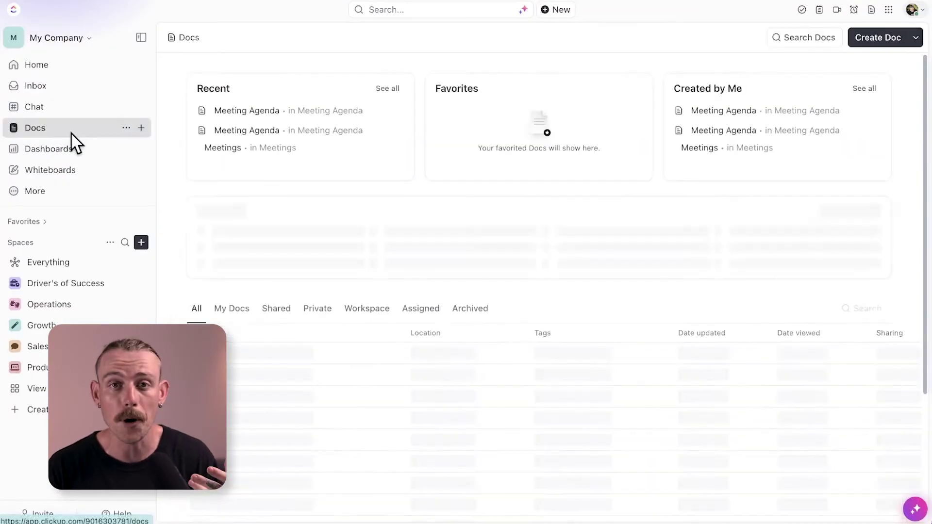
click(875, 44)
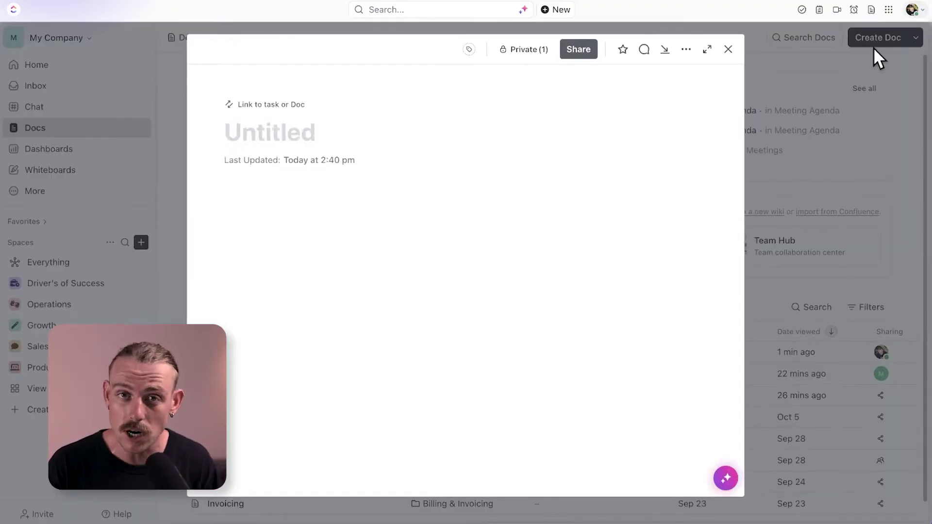
text(Meeting Agenda)
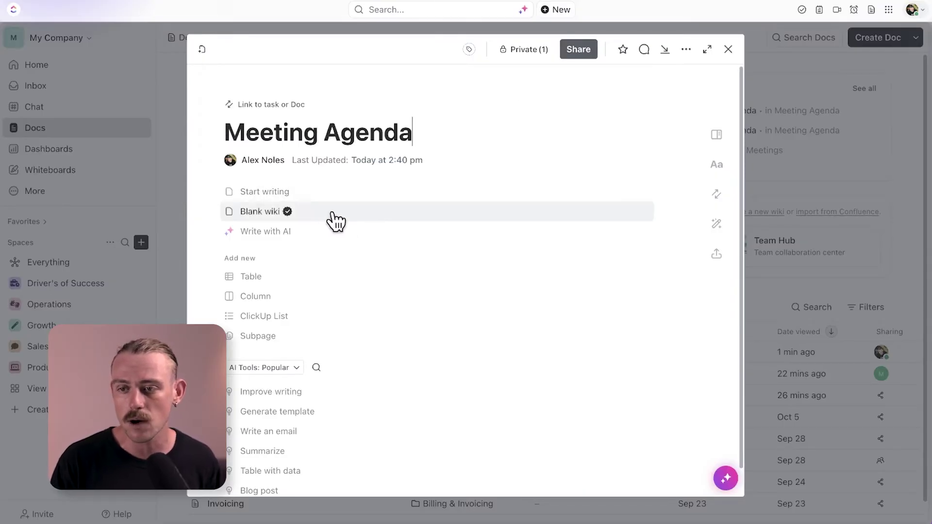
Have AI generate a meeting agenda for the market research project and insert it
click(313, 231)
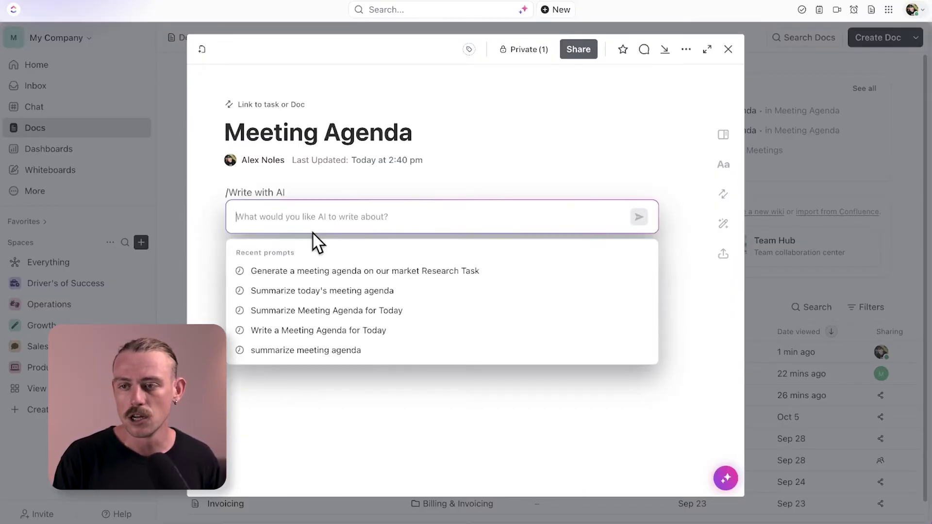
text(Generate a meeting ag)
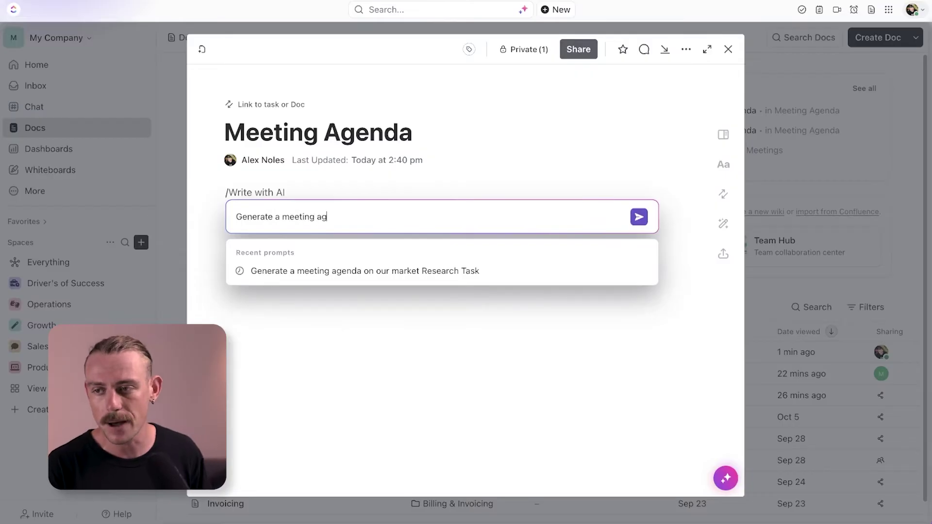
text(enda base on our project mar)
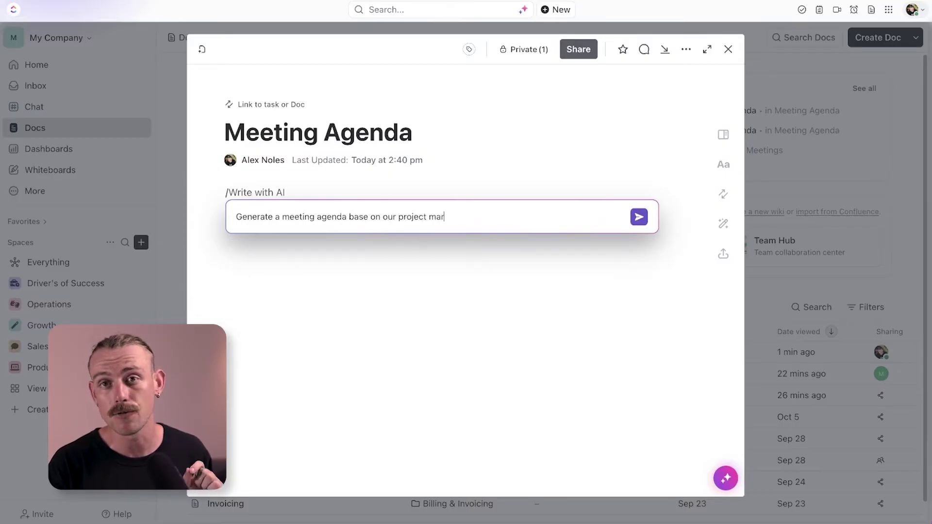
text(ket research task)
key(Return)
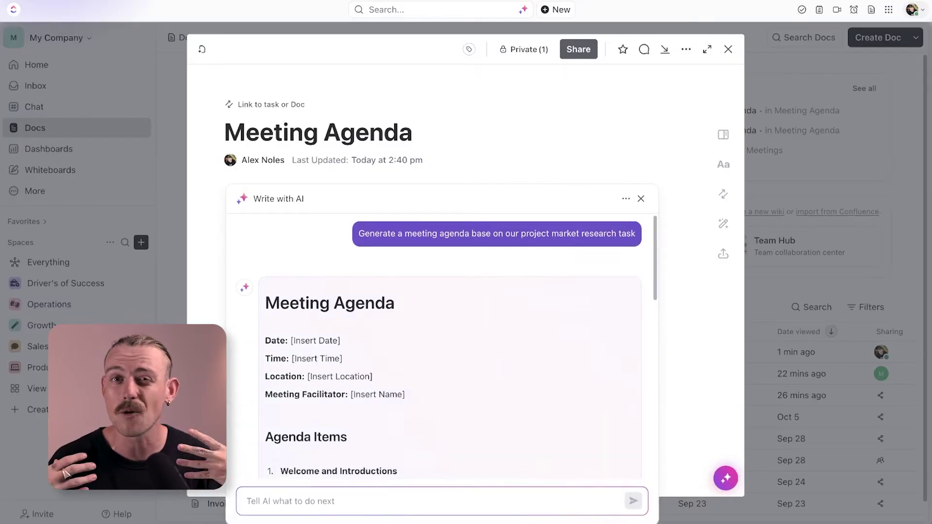
scroll(523, 401, down, 5)
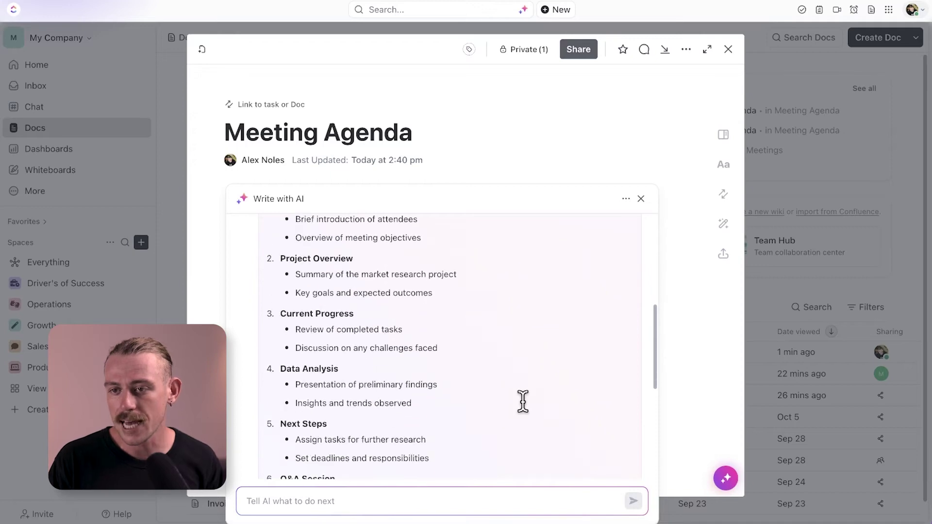
scroll(523, 401, down, 5)
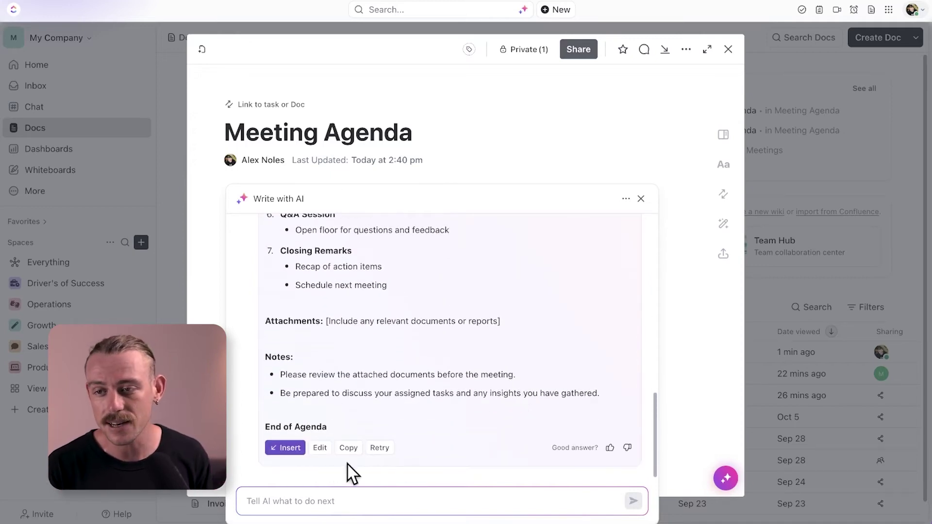
click(298, 455)
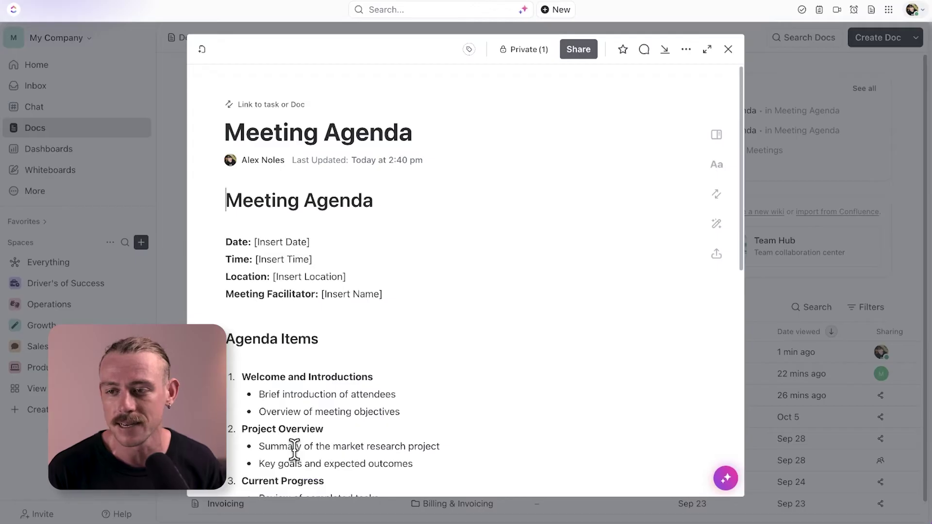
Start a new doc with AI prompt 'Draft an SOP', then close it
click(826, 268)
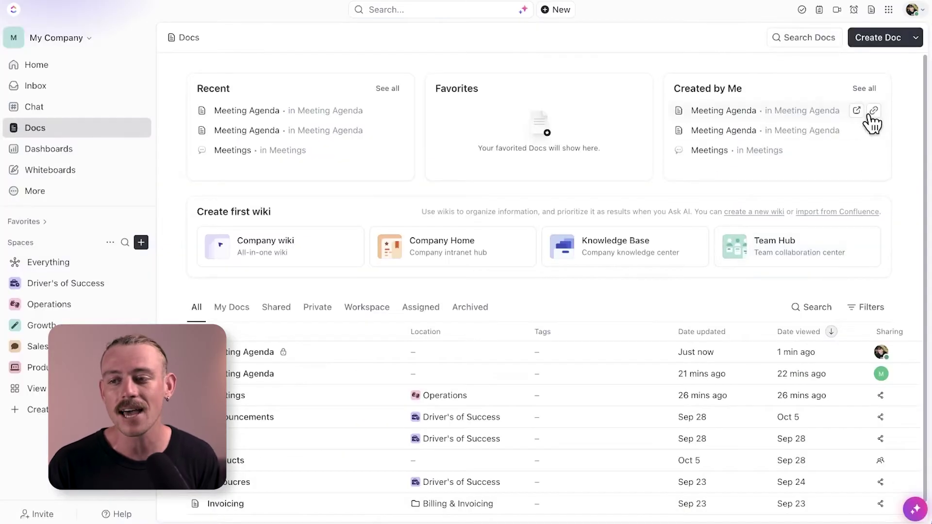
click(878, 42)
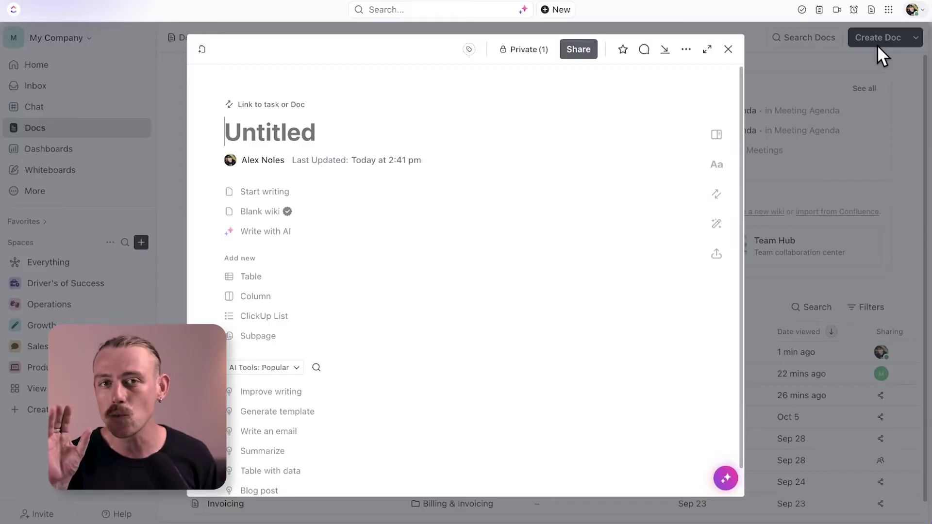
click(326, 237)
text(Draft an SOP)
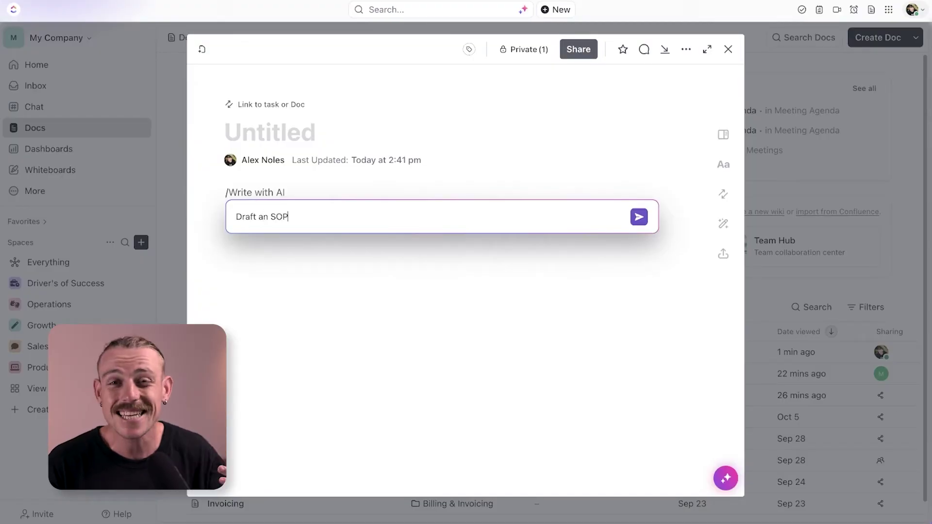
key(Return)
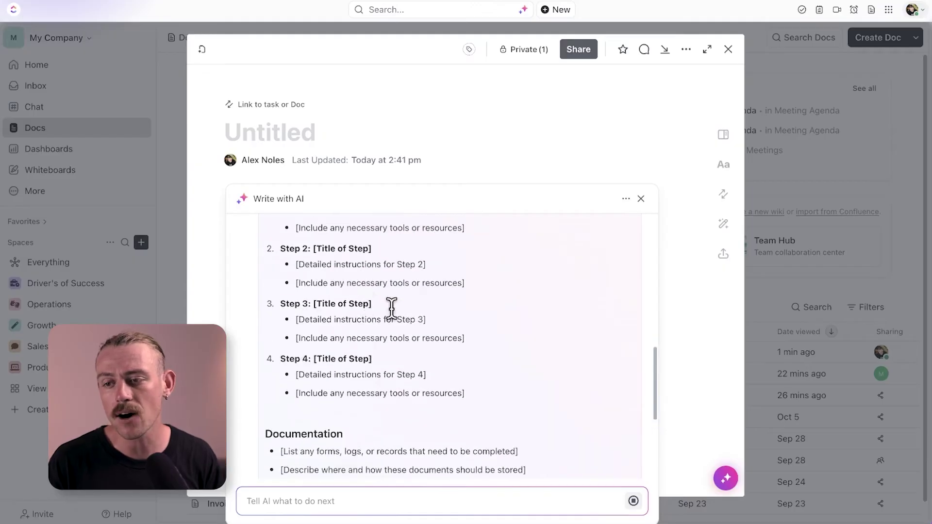
click(851, 291)
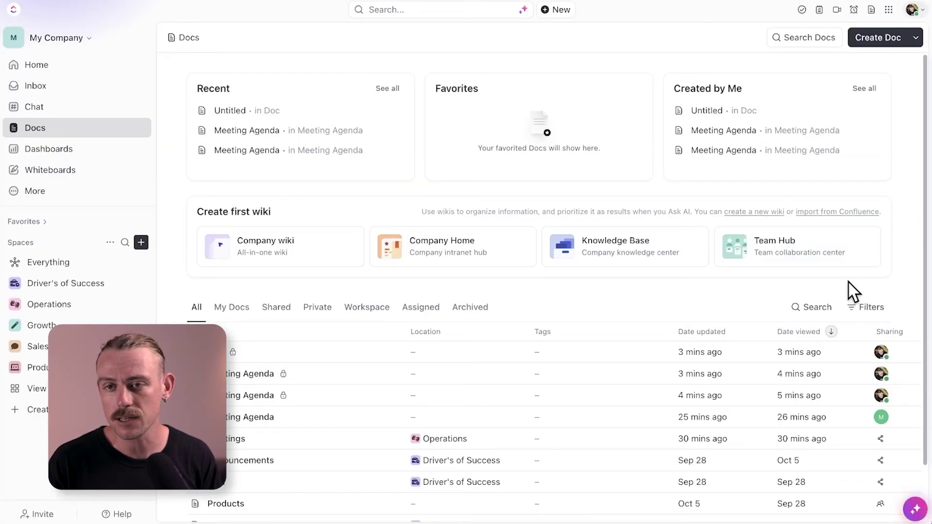
In Chat, use /ai Write StandUp to generate a last-24-hours standup, then close it
click(117, 116)
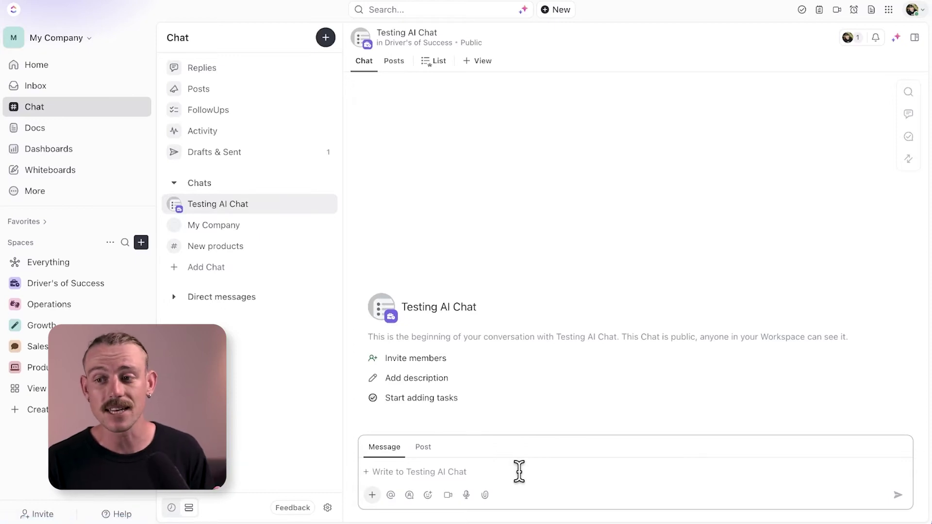
text(/ai)
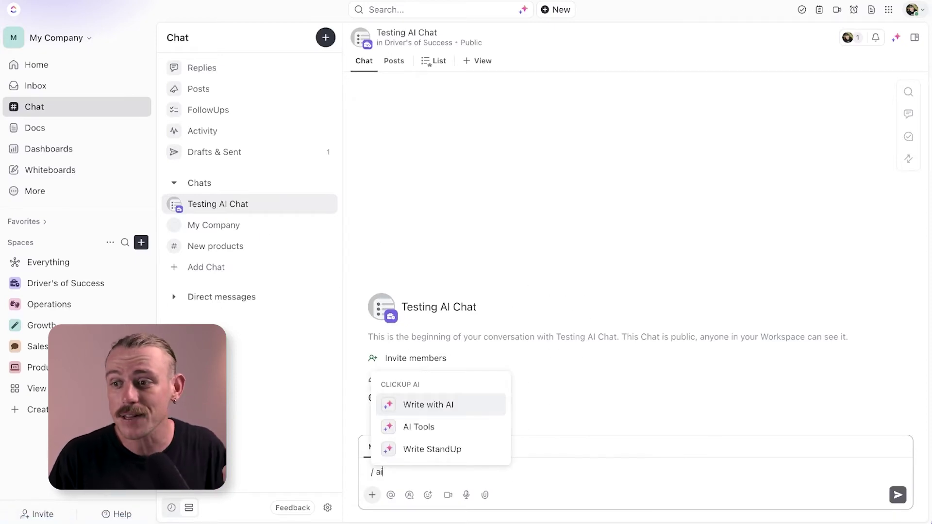
key(Down)
key(Down)
key(Return)
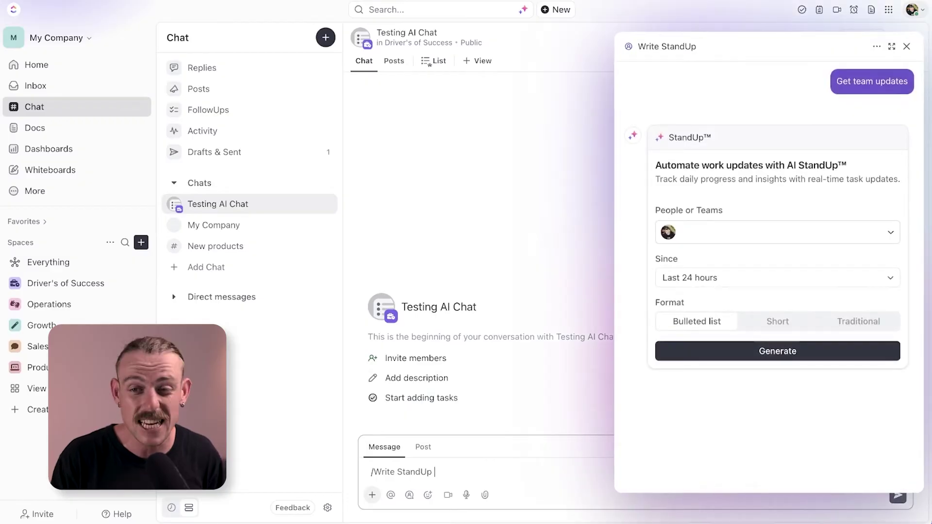
click(828, 352)
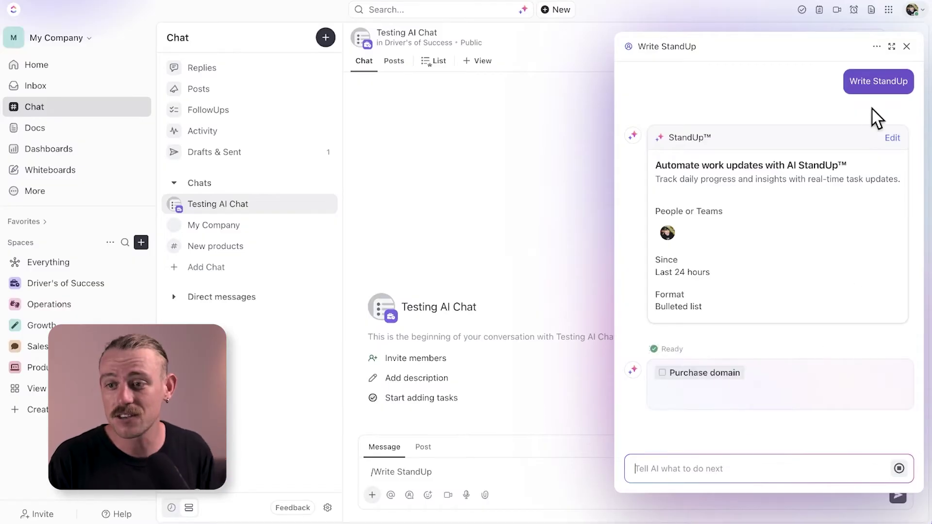
click(906, 46)
In the My Company chat, ask AI 'what did I miss this week'
click(236, 235)
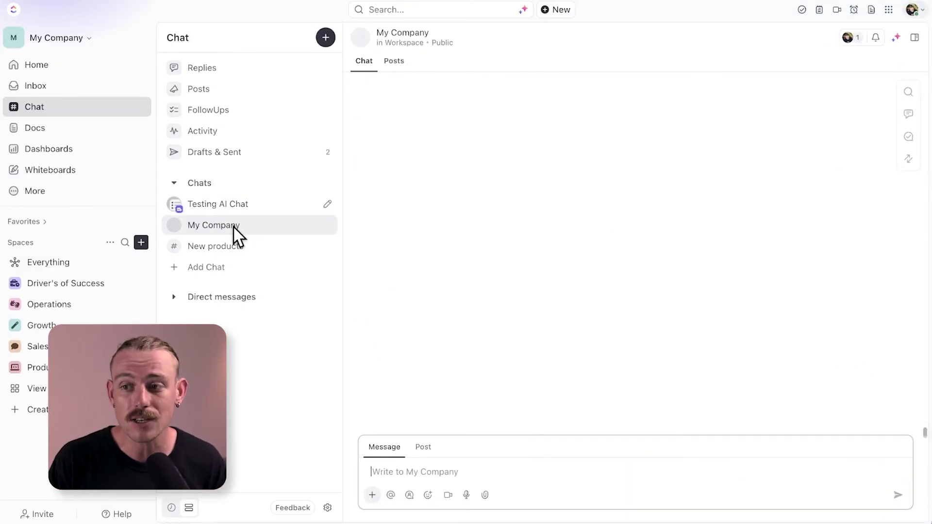
click(521, 479)
text(/ai)
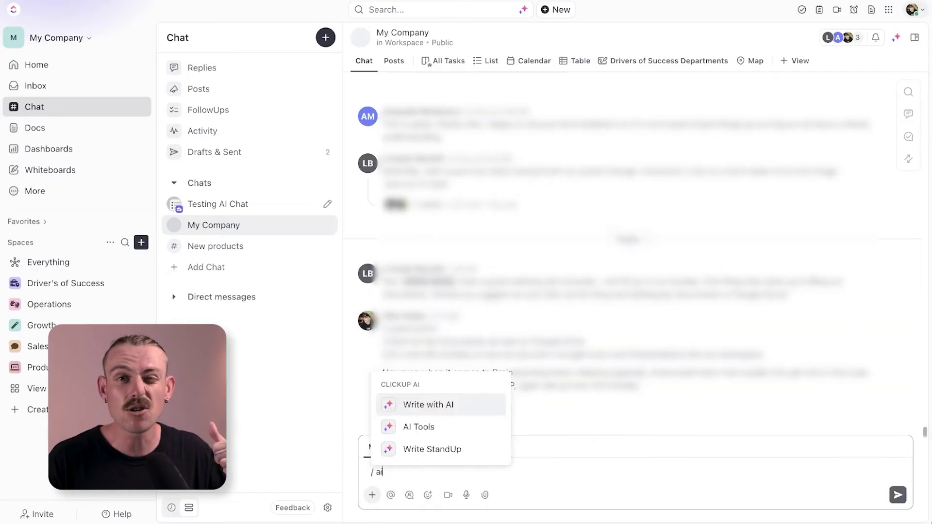
key(Return)
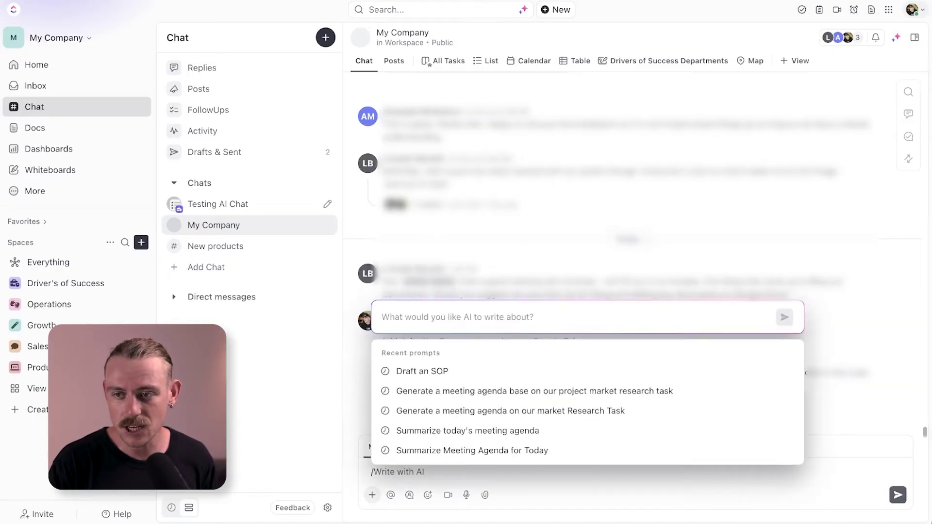
text(what did I miss thi)
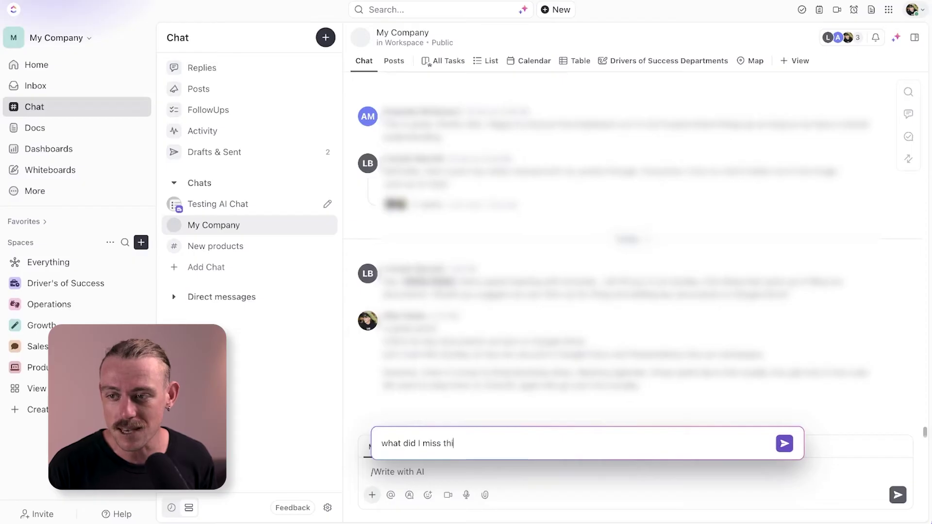
text(s week?)
key(Return)
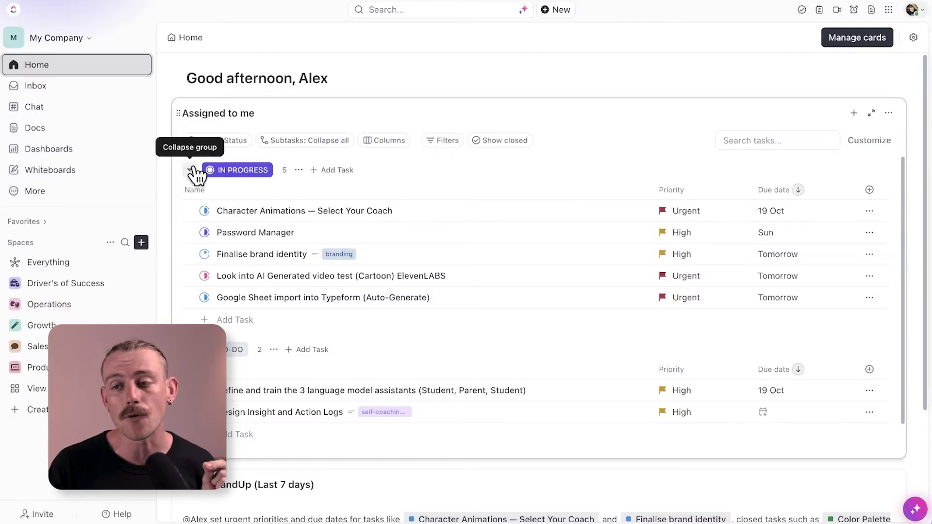
Open Our Team Dashboard from the Dashboards list
click(87, 164)
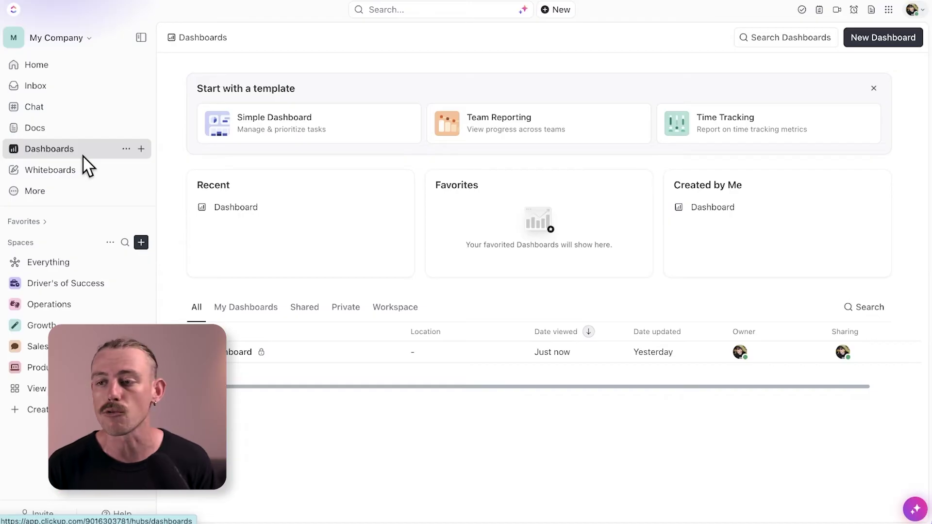
click(232, 357)
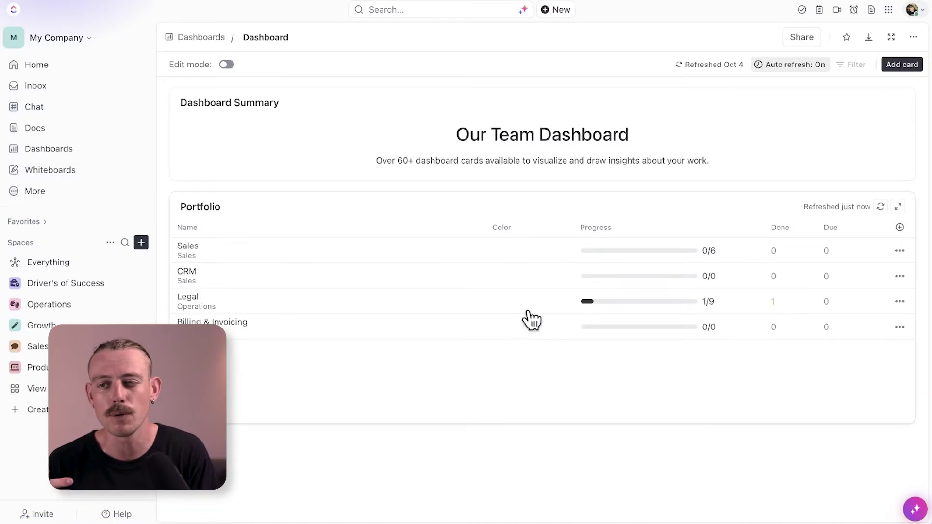
Scroll through the Add Card gallery and view the Time Tracking cards
click(902, 65)
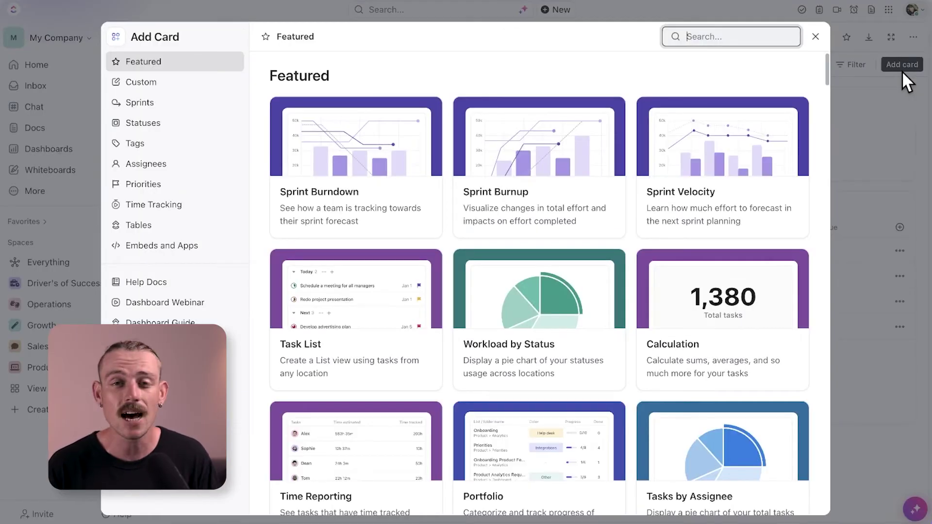
scroll(562, 235, down, 1)
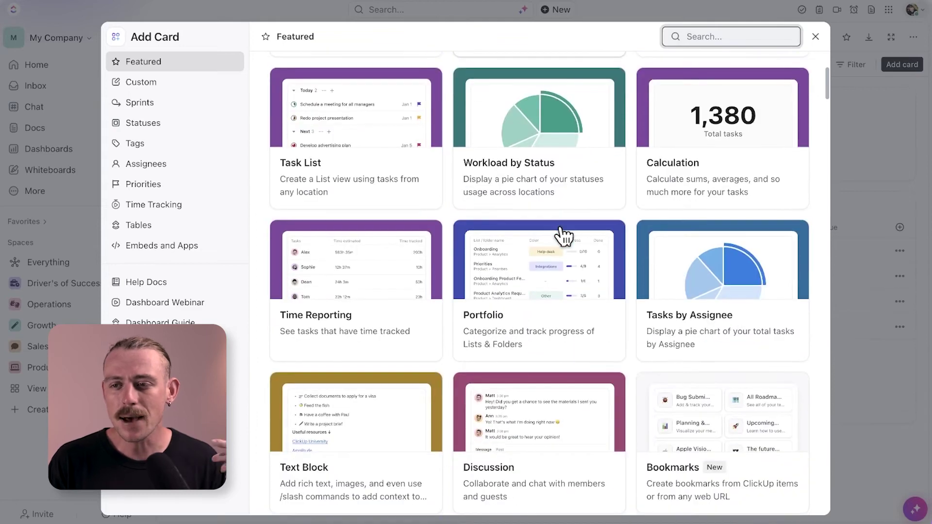
scroll(563, 236, down, 5)
scroll(564, 236, down, 2)
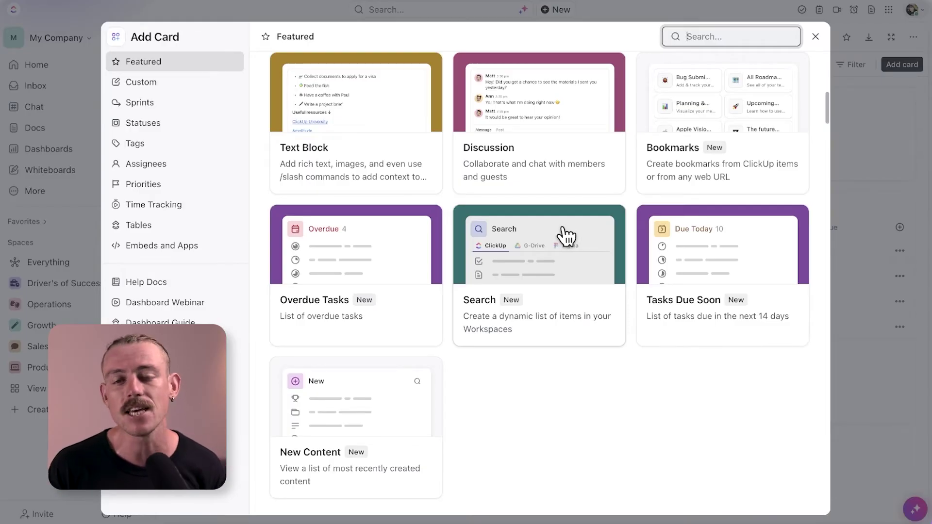
click(208, 210)
Close the card gallery, go to Home, and review the Manage cards options
click(817, 39)
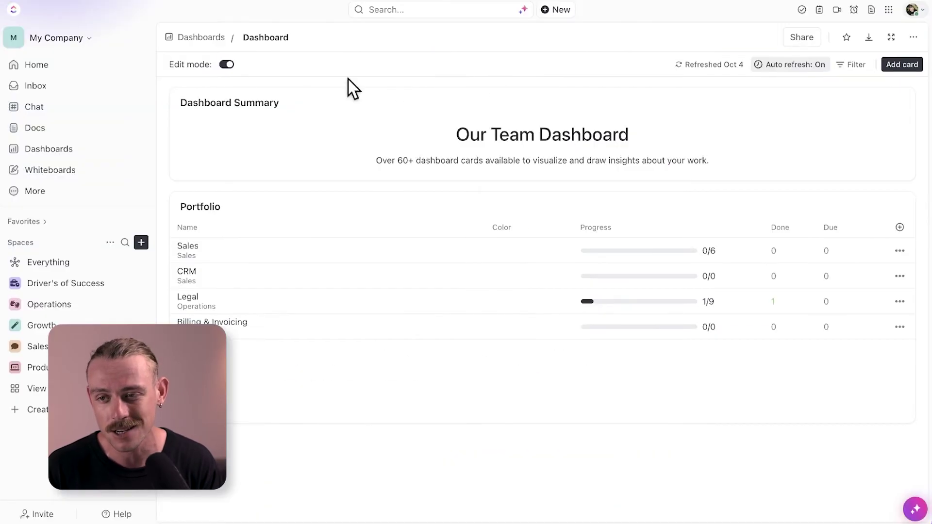
click(95, 68)
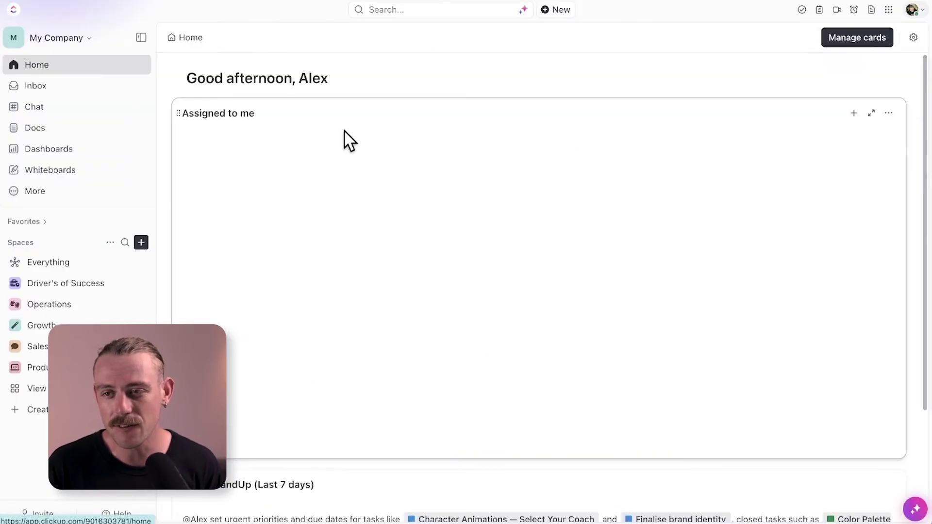
click(858, 44)
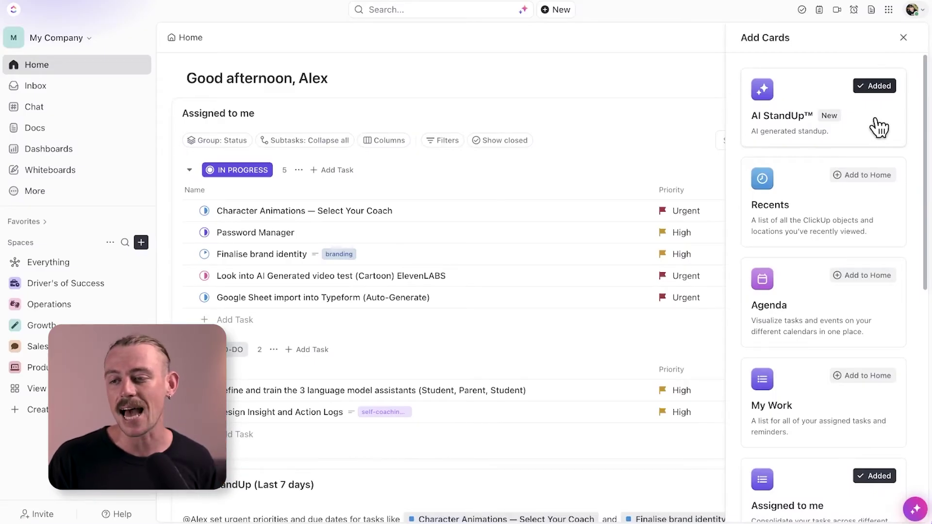
click(684, 89)
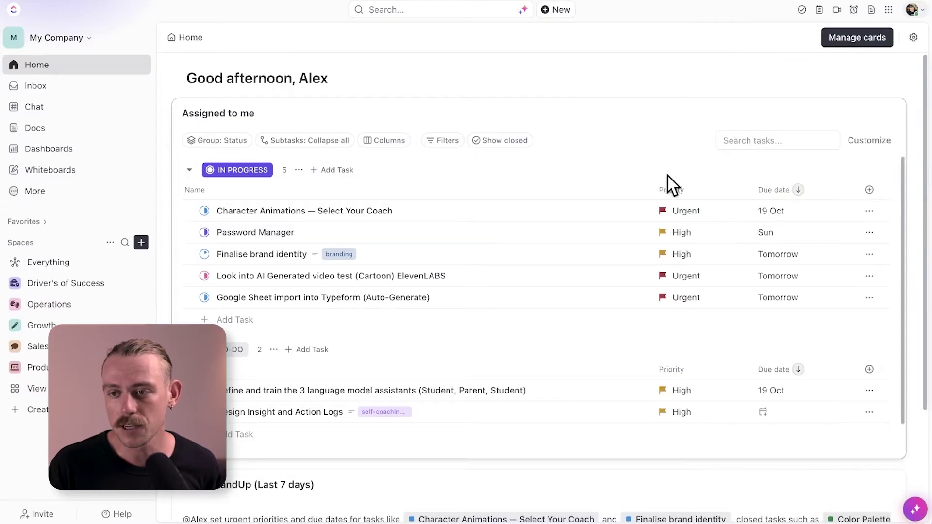
Scroll down to the AI StandUp card and review its settings
scroll(625, 295, down, 1)
scroll(753, 418, down, 5)
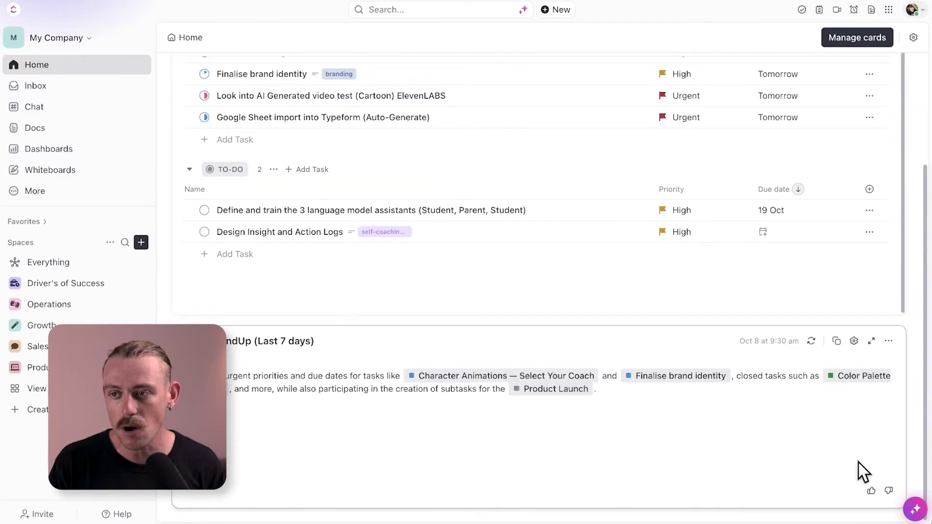
click(854, 342)
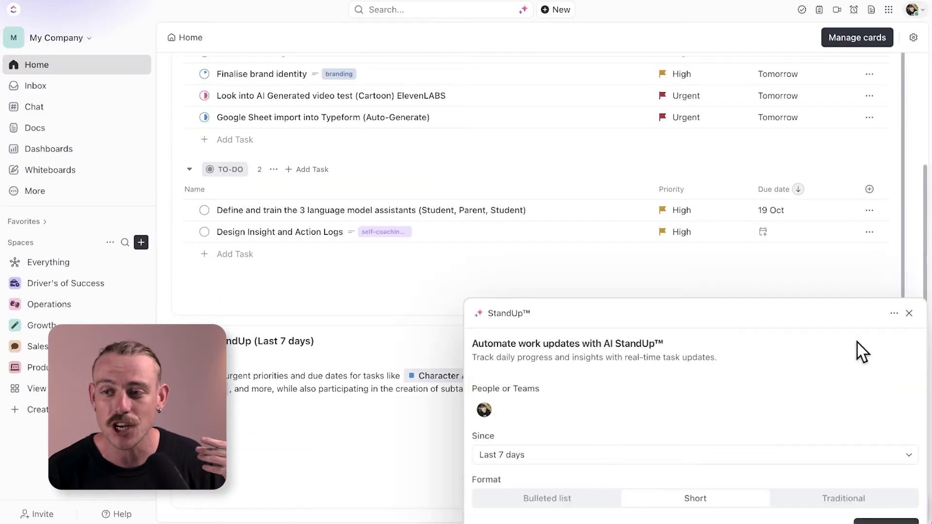
click(908, 314)
Open the Our Team Dashboard and search its card gallery for 'ai' cards
click(87, 151)
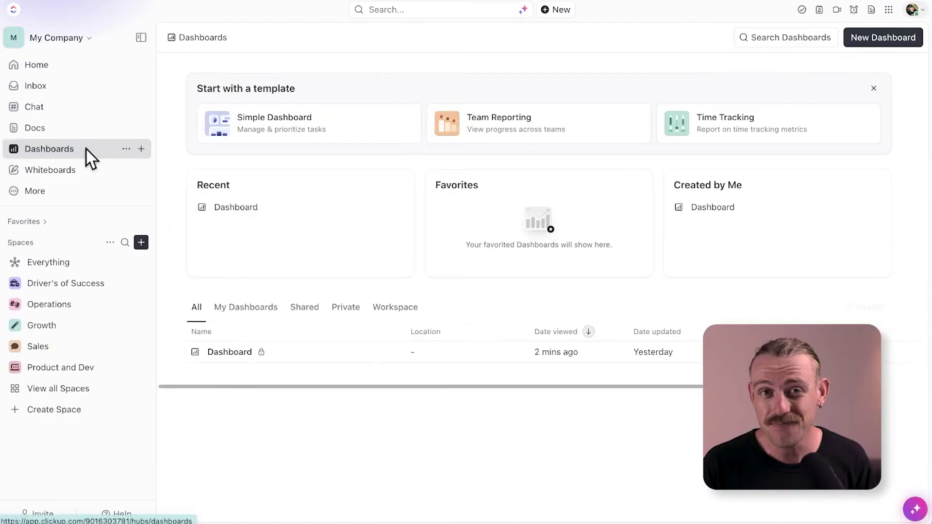
click(207, 349)
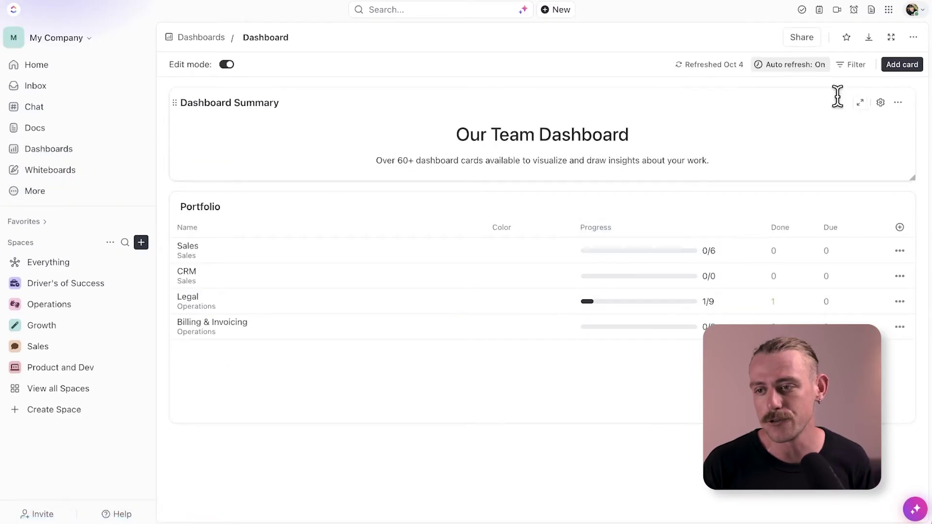
click(903, 67)
text(ai)
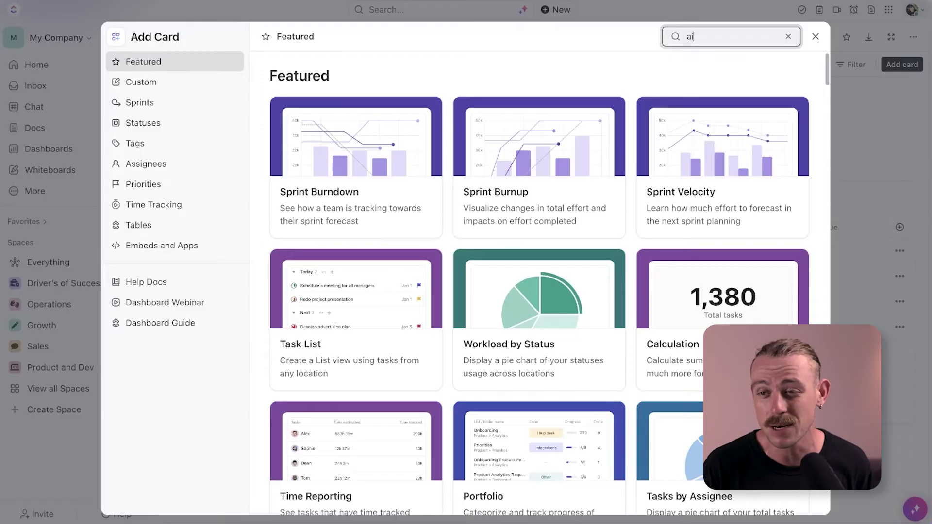
click(816, 36)
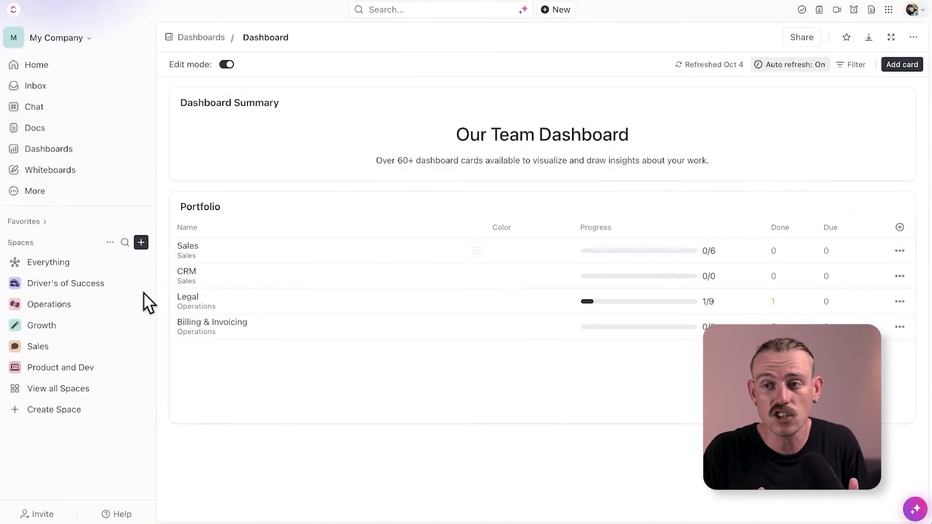
Expand the Growth space in the sidebar to show its lists
click(84, 326)
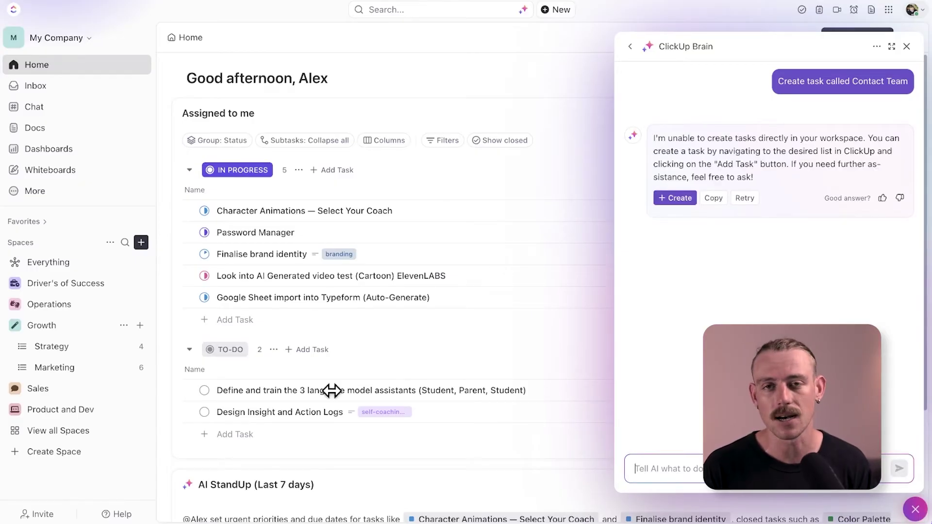
Start a new task and ask Write with AI to 'Create subtasks for a product launch task'
click(96, 333)
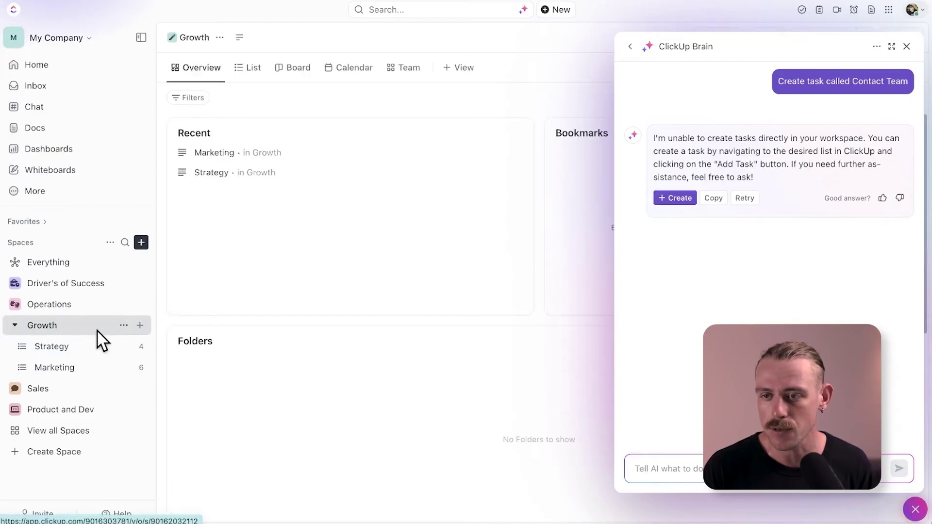
click(906, 47)
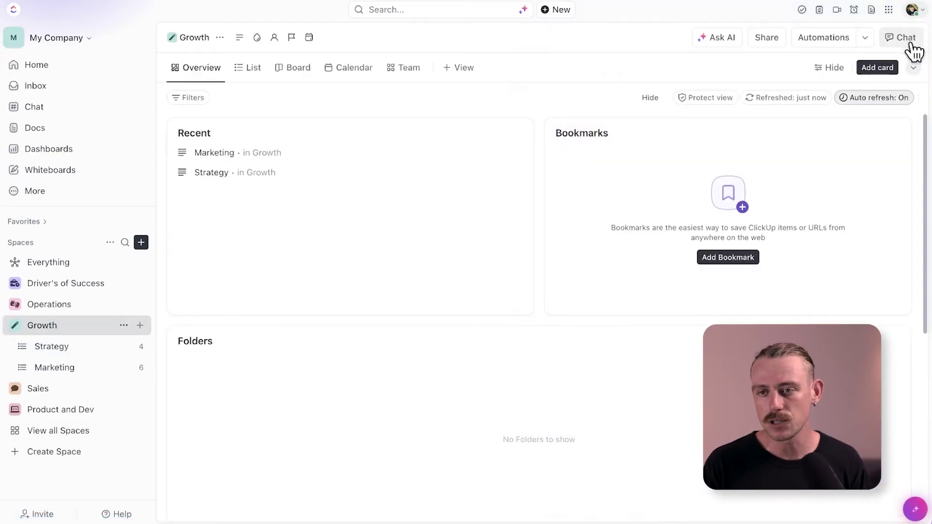
click(553, 11)
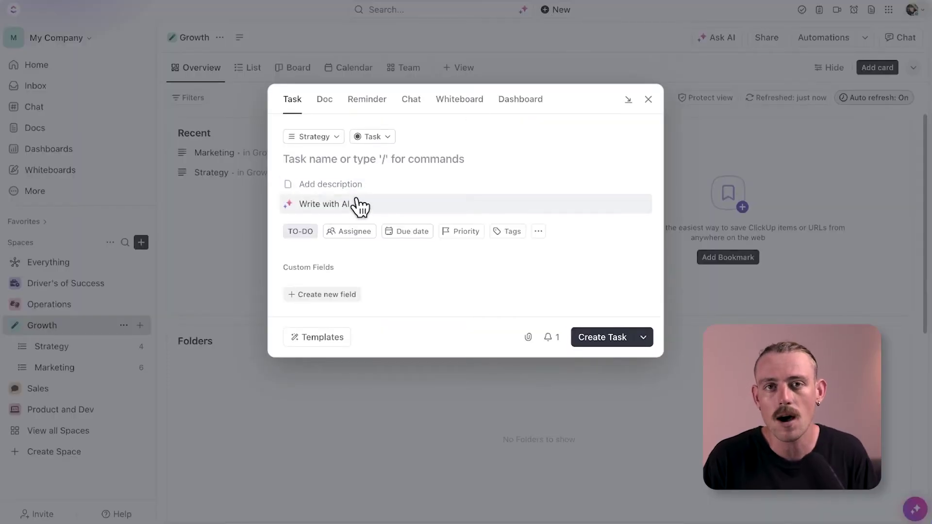
click(350, 206)
text(Create sub)
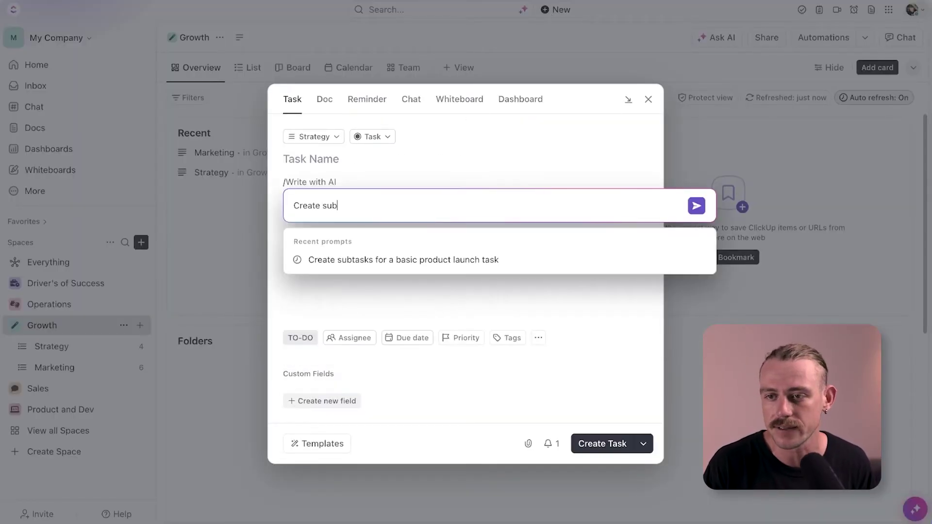
text(tasks for a )
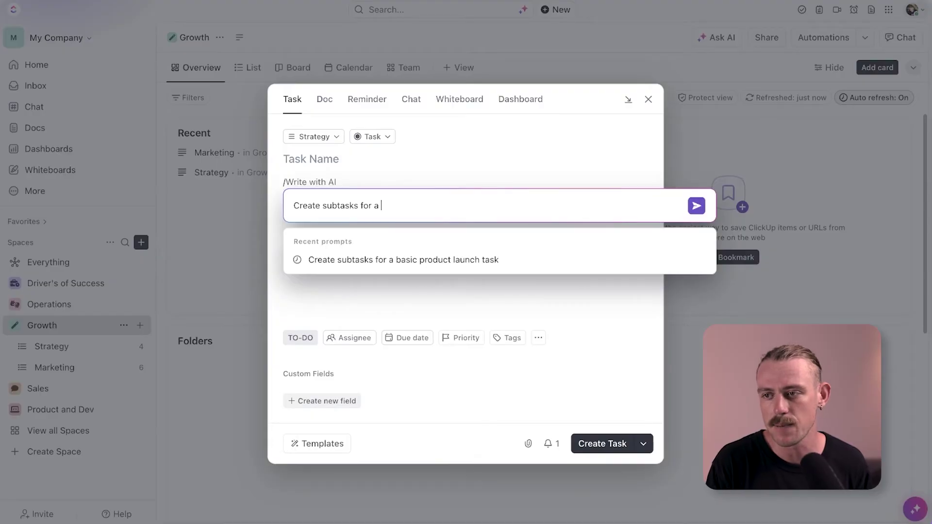
text(product launch tas)
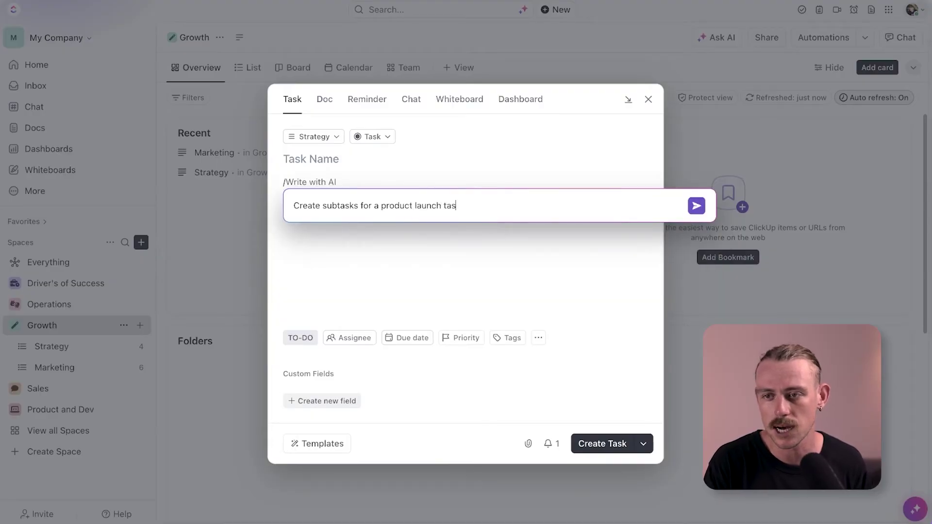
text(k)
key(Return)
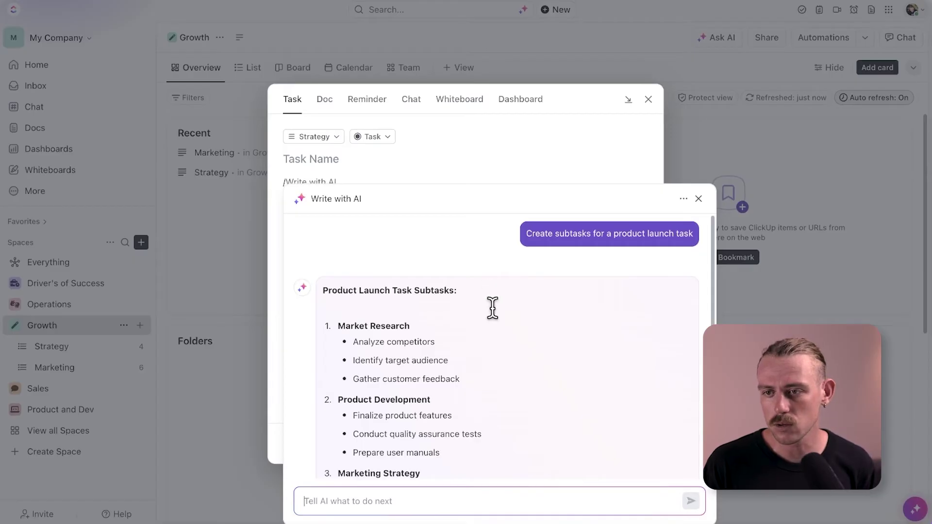
Insert the AI-generated product launch subtask list into the task description
scroll(495, 319, down, 1)
scroll(496, 321, down, 1)
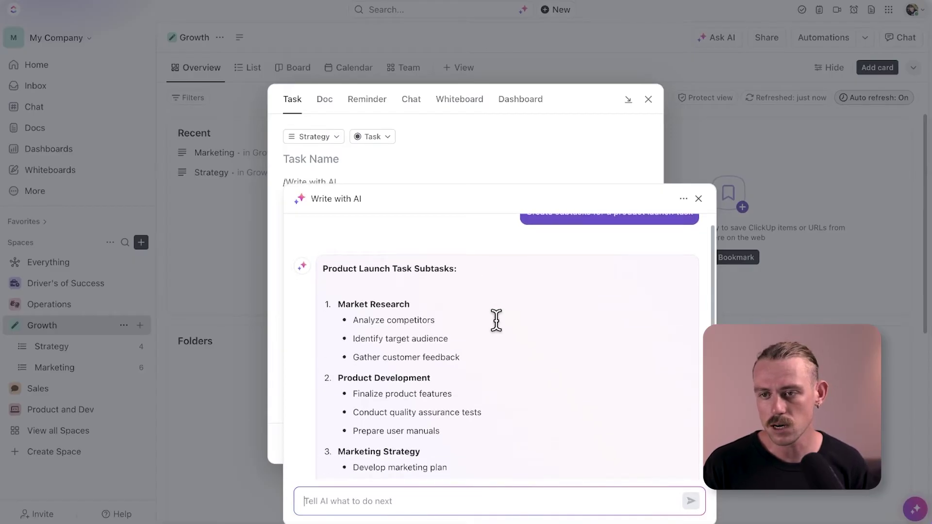
scroll(496, 321, down, 2)
scroll(495, 321, down, 3)
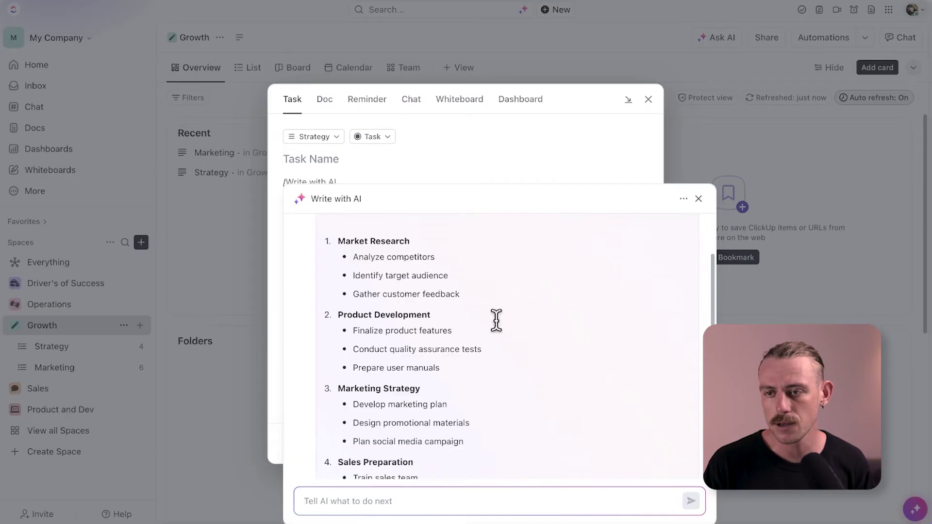
scroll(496, 321, down, 10)
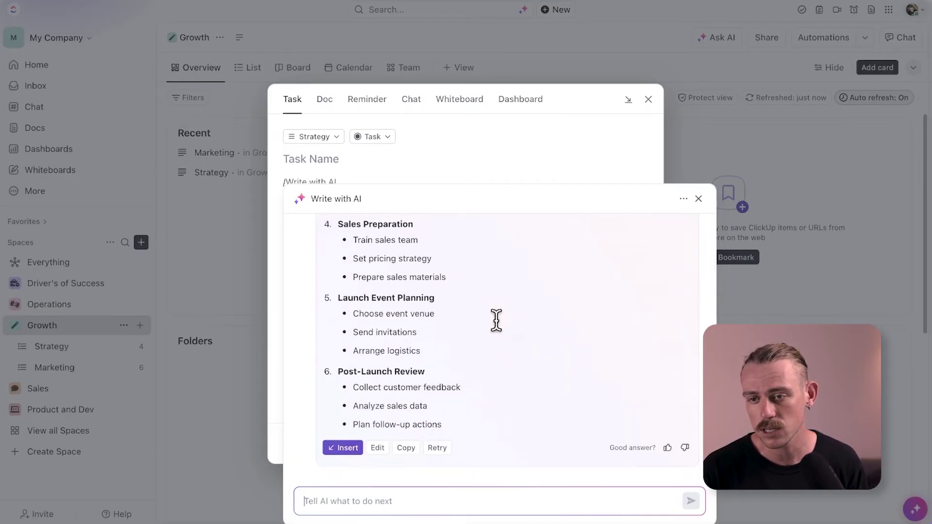
click(354, 449)
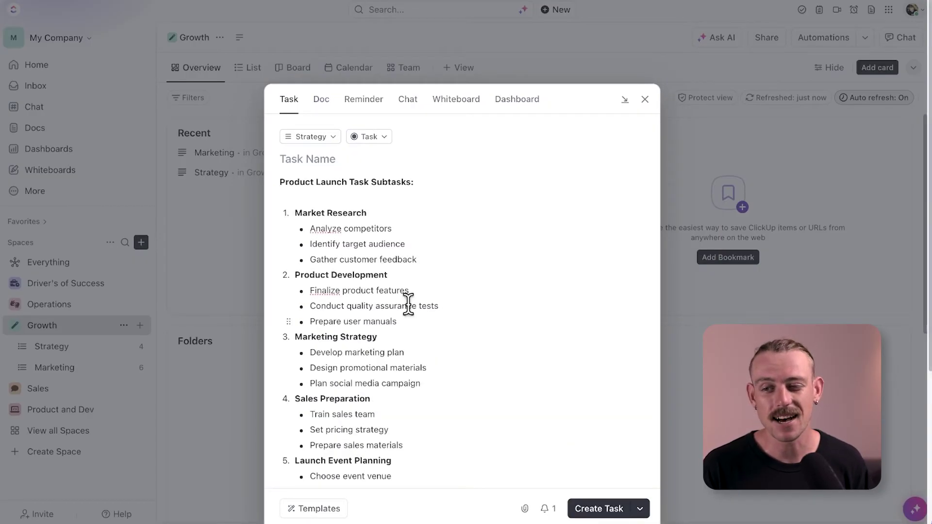
Move the 'Product Launch Task Subtasks:' heading into the task name and create the task
drag(428, 184, 275, 182)
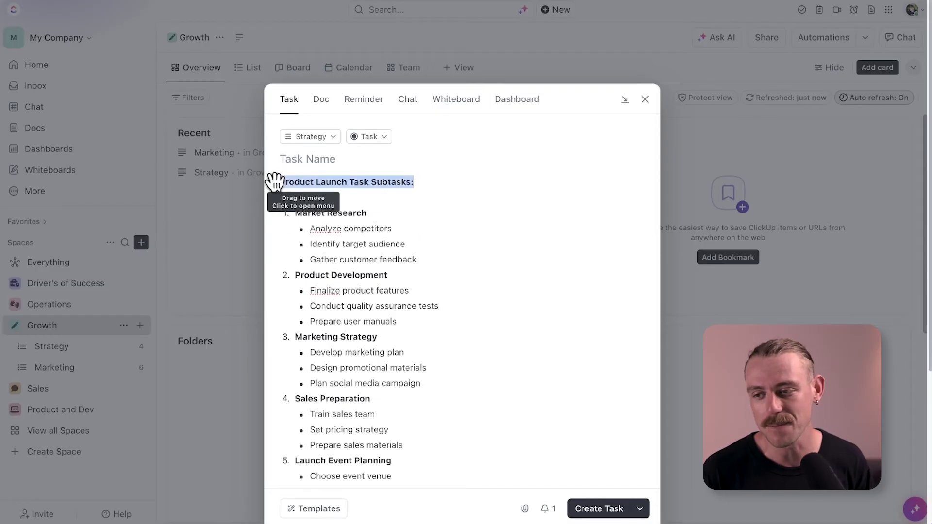
key(ctrl+x)
click(303, 160)
key(ctrl+v)
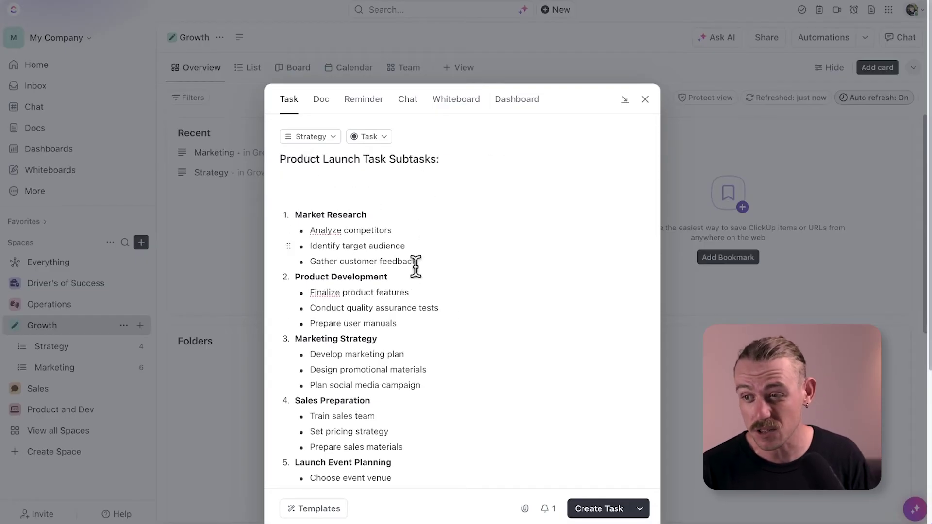
click(591, 511)
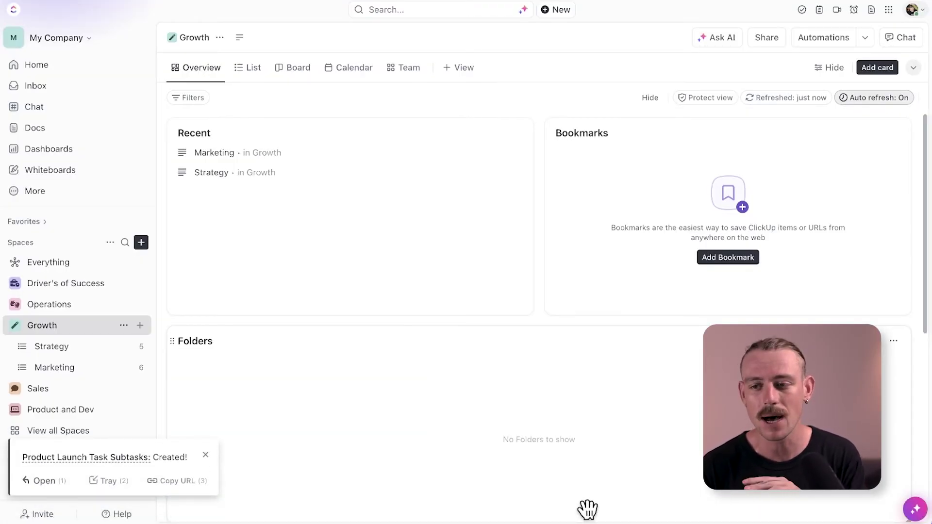
click(112, 459)
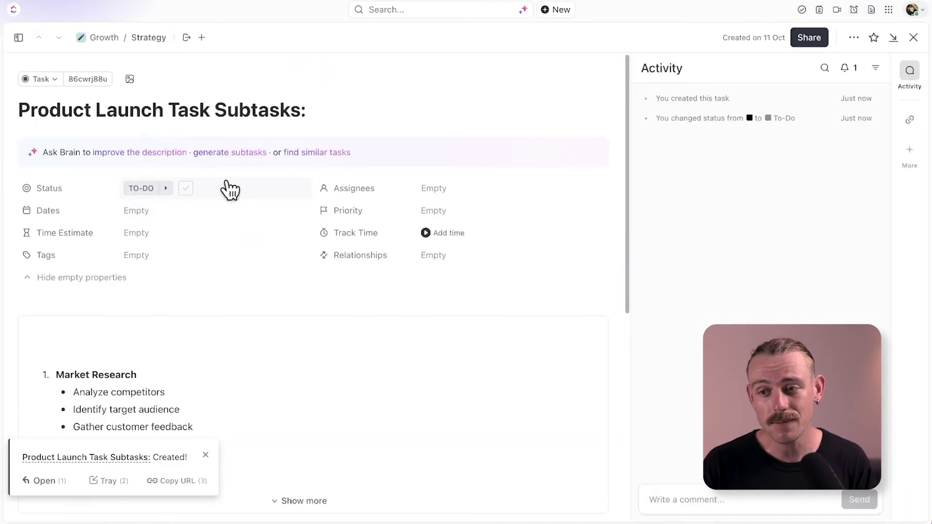
click(232, 154)
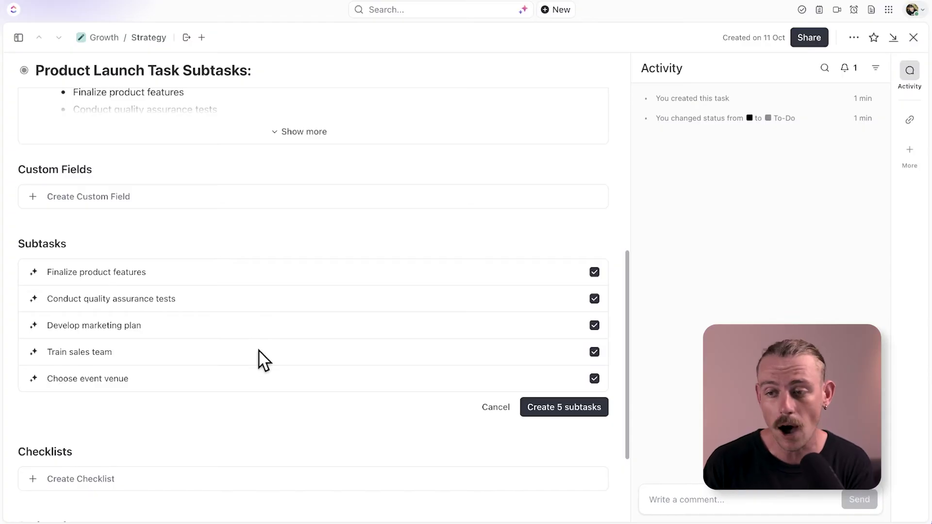
scroll(569, 415, down, 2)
scroll(563, 406, up, 10)
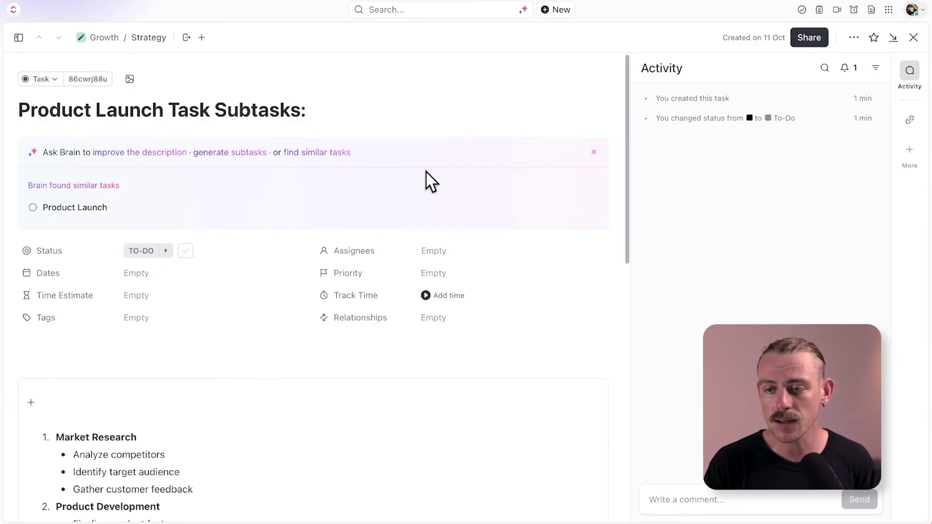
Create an 'Email Campaign' task and have Brain generate its subtasks
click(558, 11)
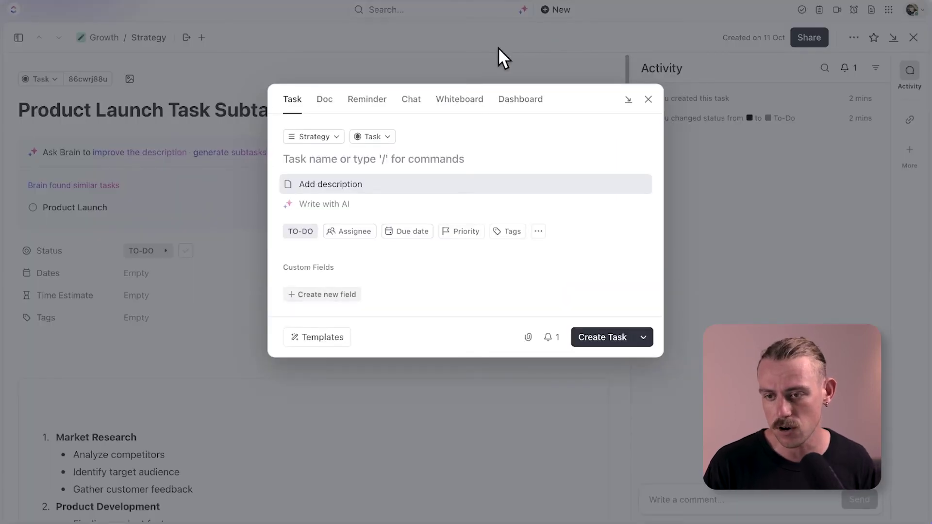
text(Email Campaign)
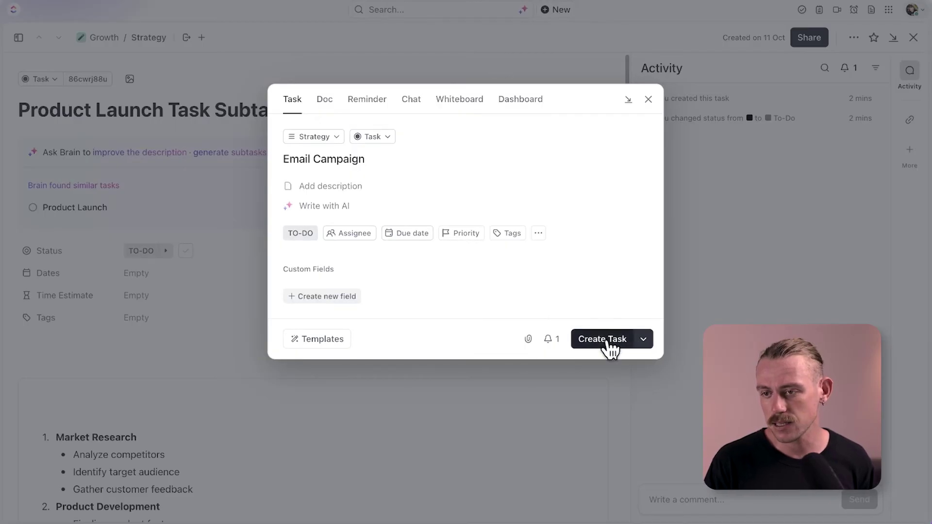
click(608, 343)
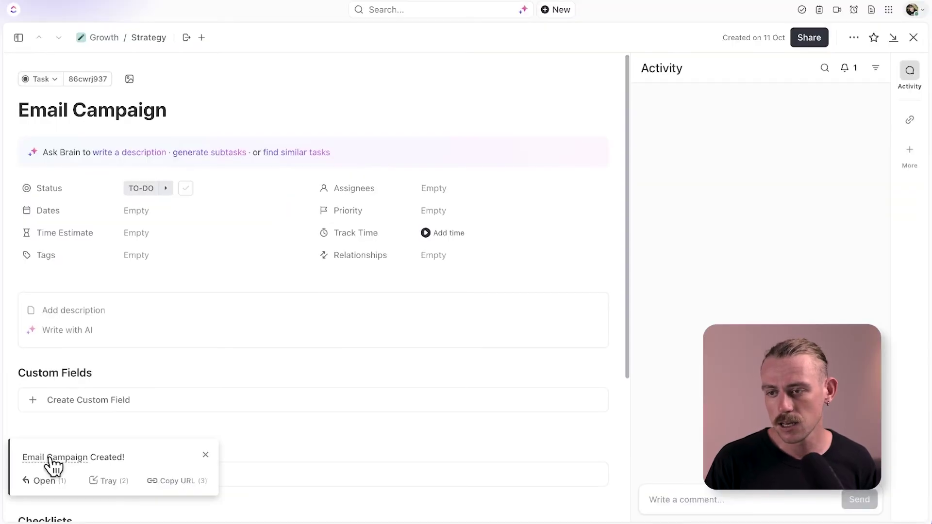
click(209, 153)
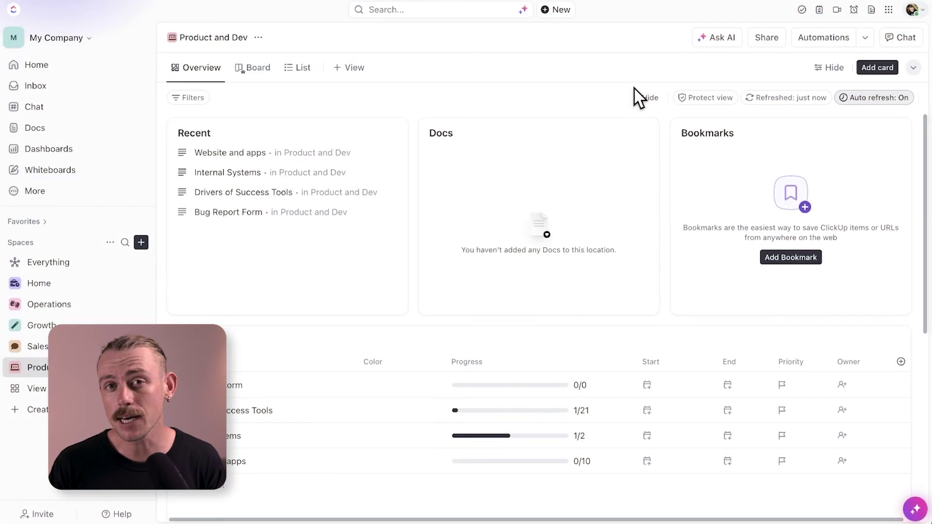
Draft a Product and Dev automation that assigns new tasks to Me, then start an AI-built one
click(820, 45)
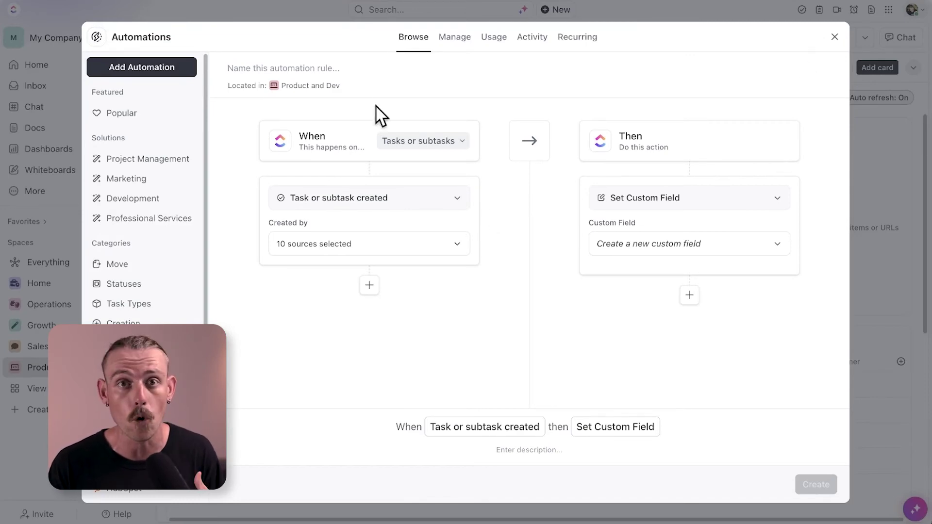
click(707, 207)
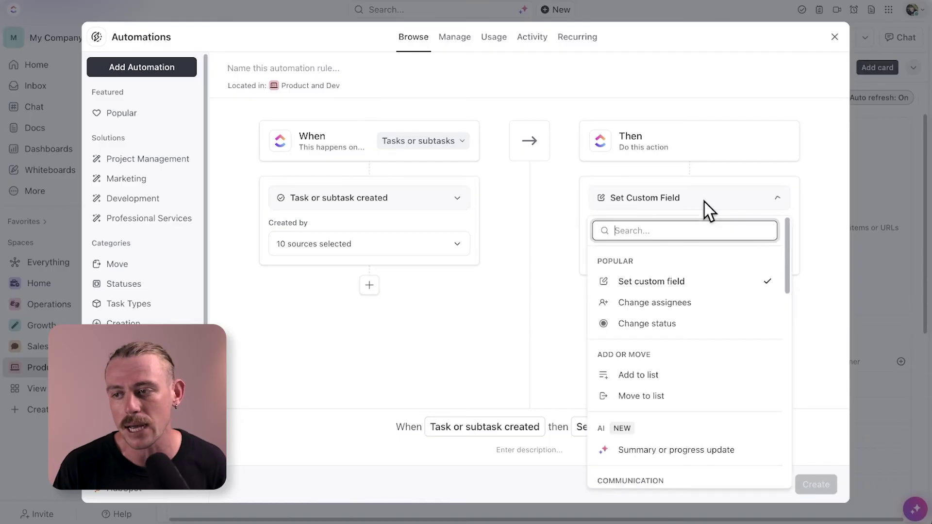
click(713, 303)
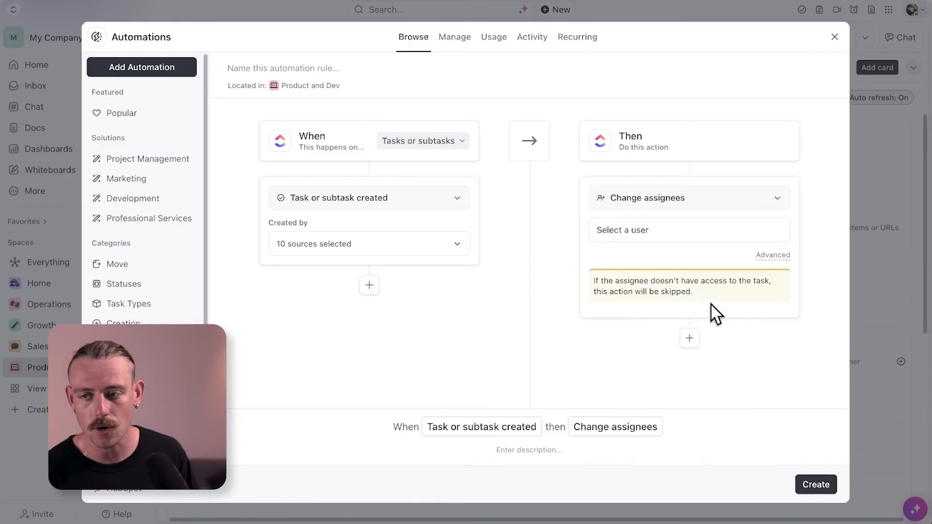
click(717, 240)
click(680, 395)
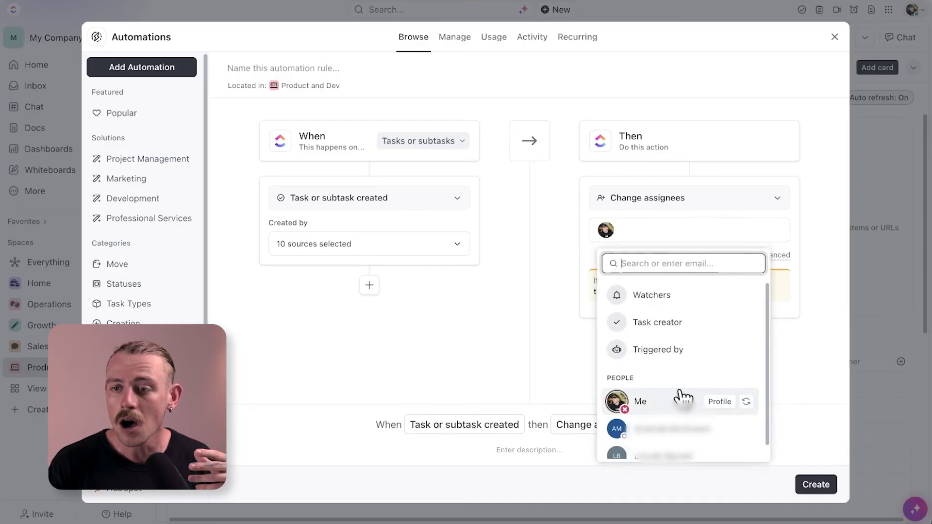
click(820, 245)
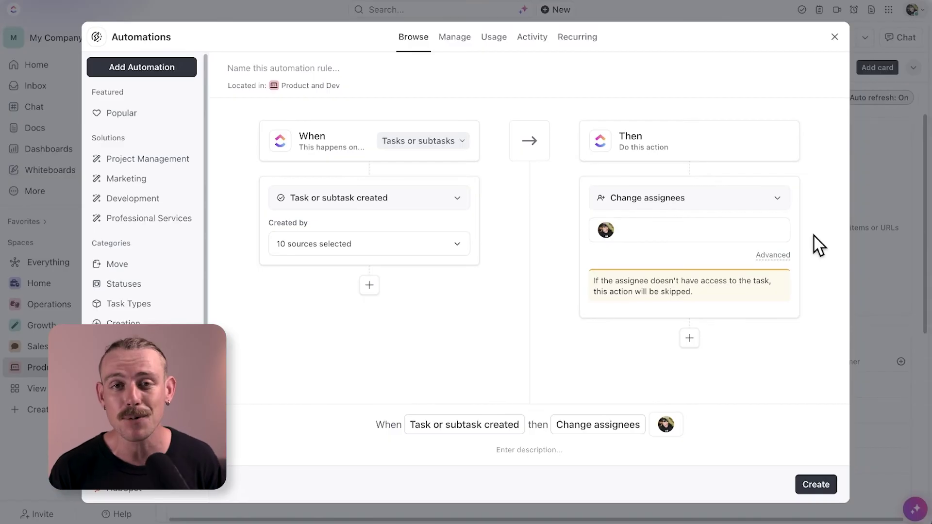
click(149, 69)
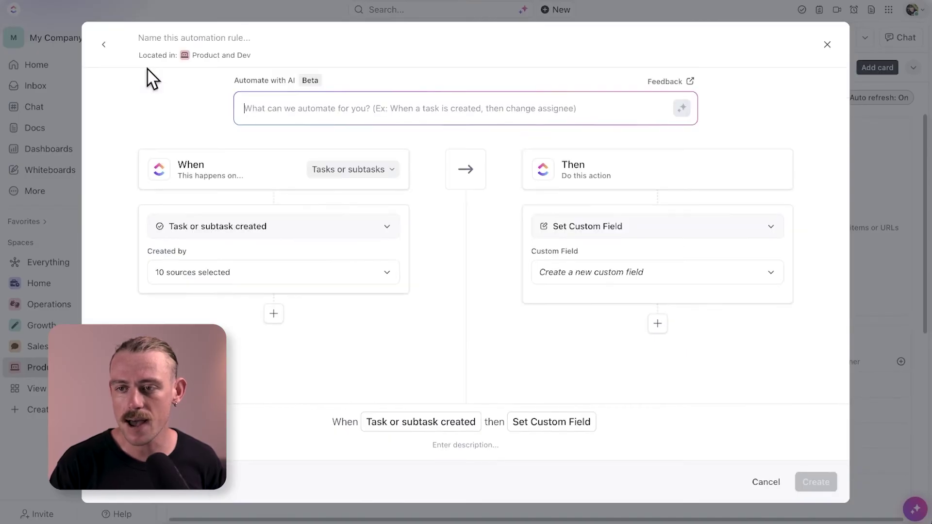
Enter a 'When…' request in Automate with AI, review the rule, and close unsaved
text(When new task created assign to Alex Noles)
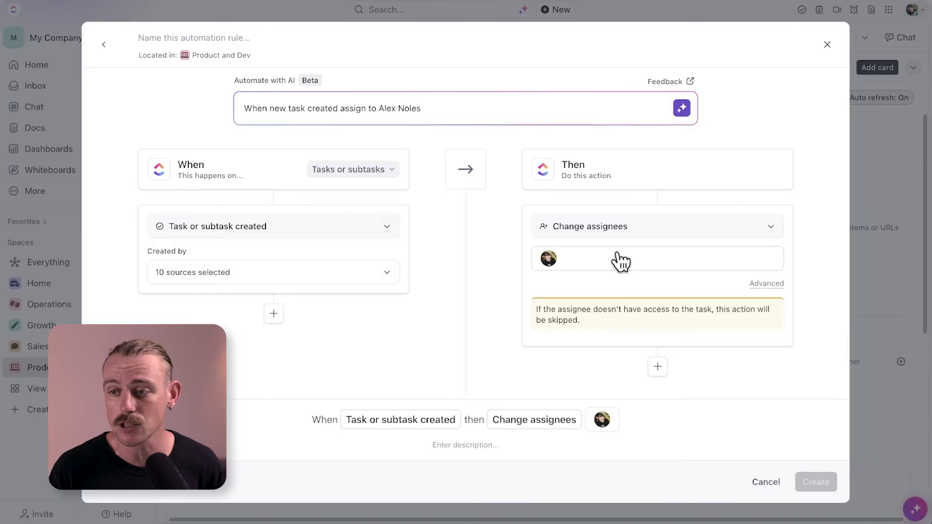
click(827, 44)
Browse the workspace-wide search results, then return to the Home page
click(483, 11)
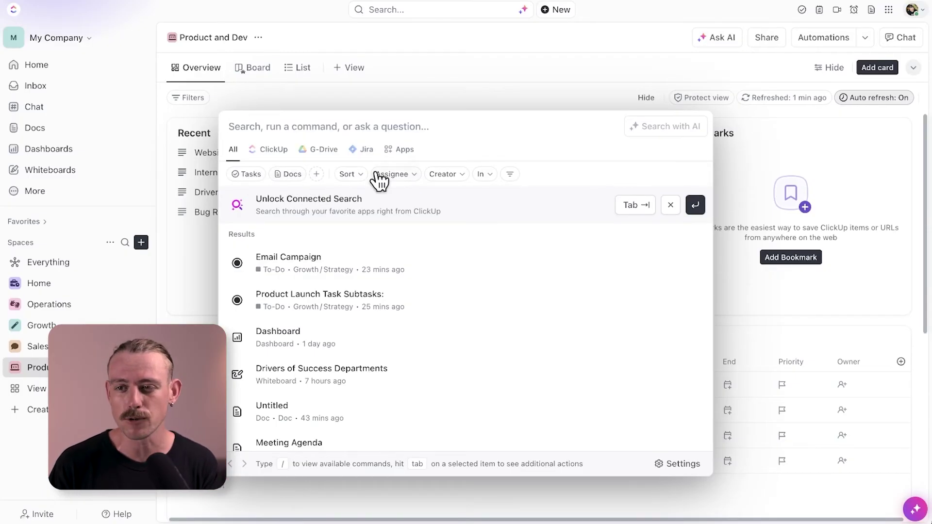
click(450, 100)
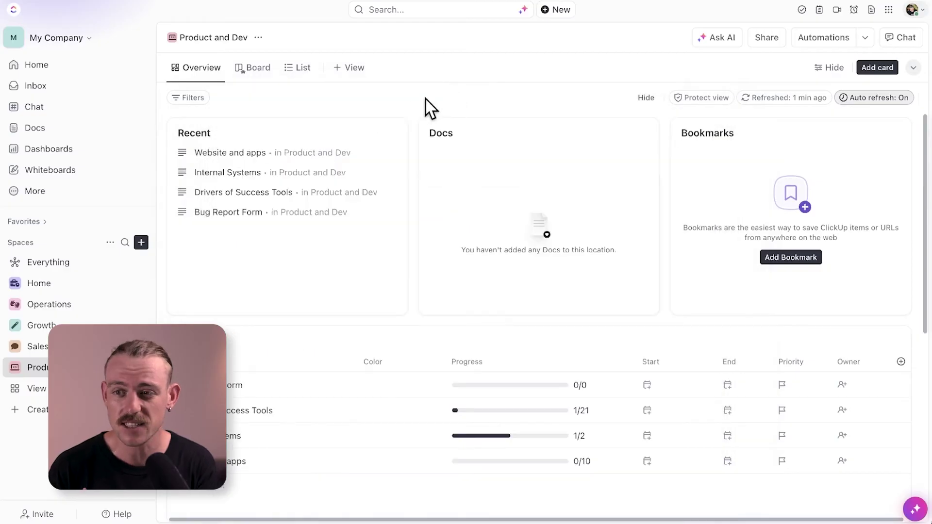
click(78, 113)
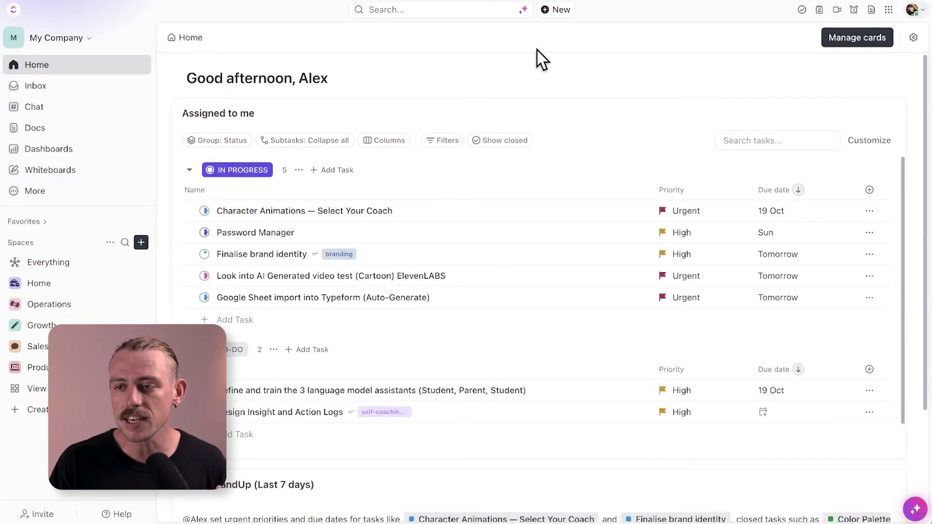
click(556, 12)
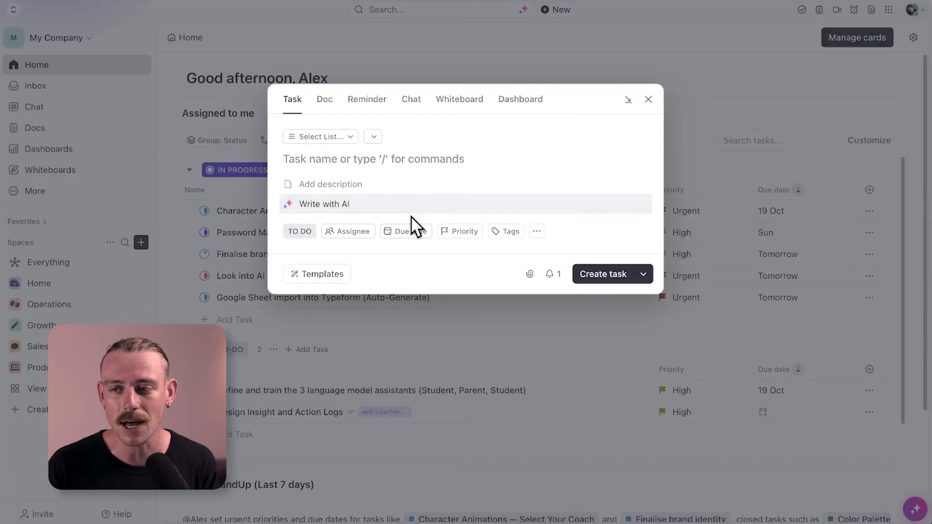
click(342, 277)
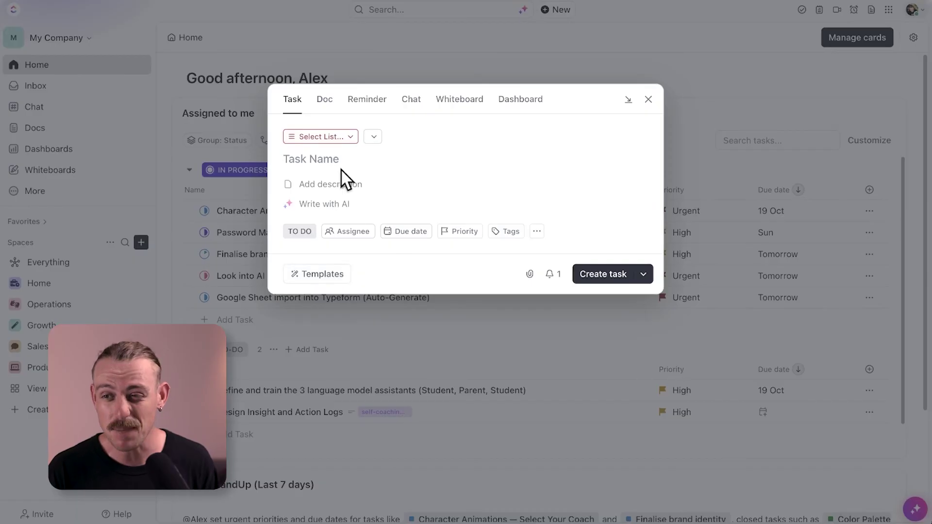
click(347, 137)
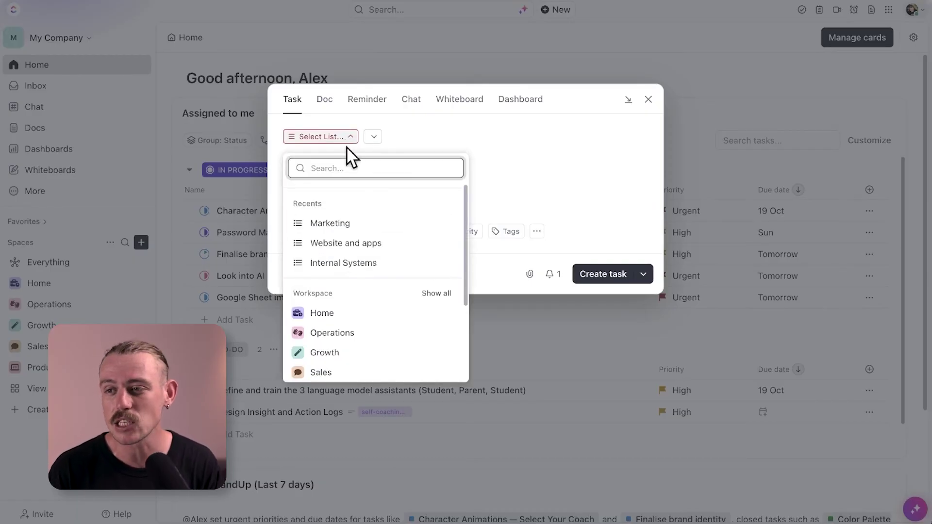
click(347, 313)
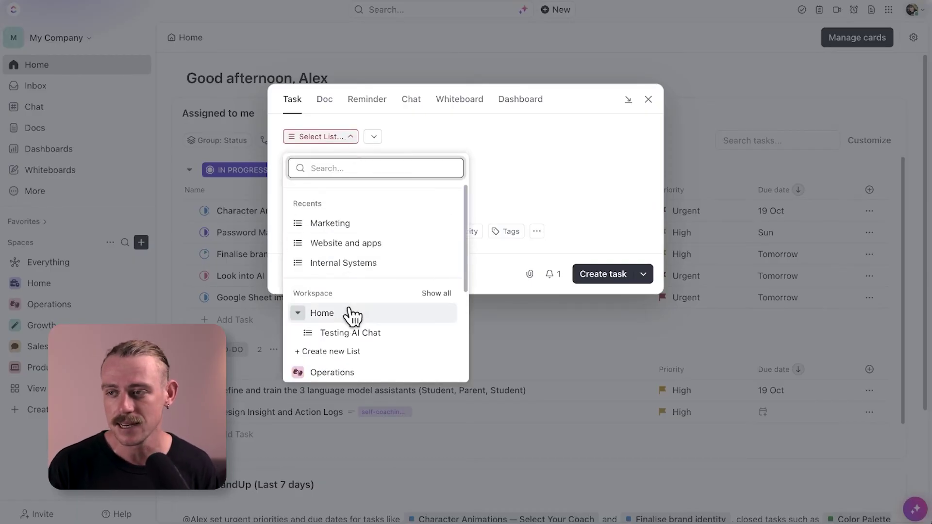
click(416, 333)
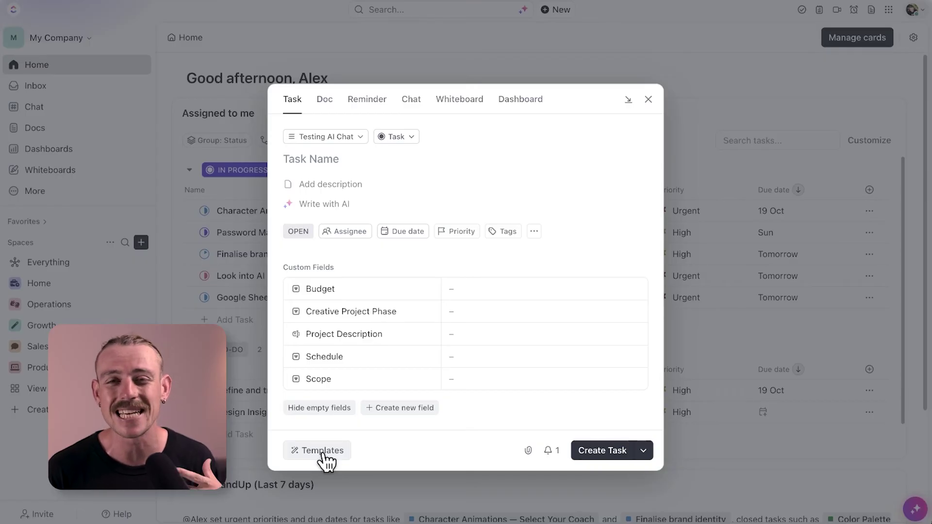
click(796, 420)
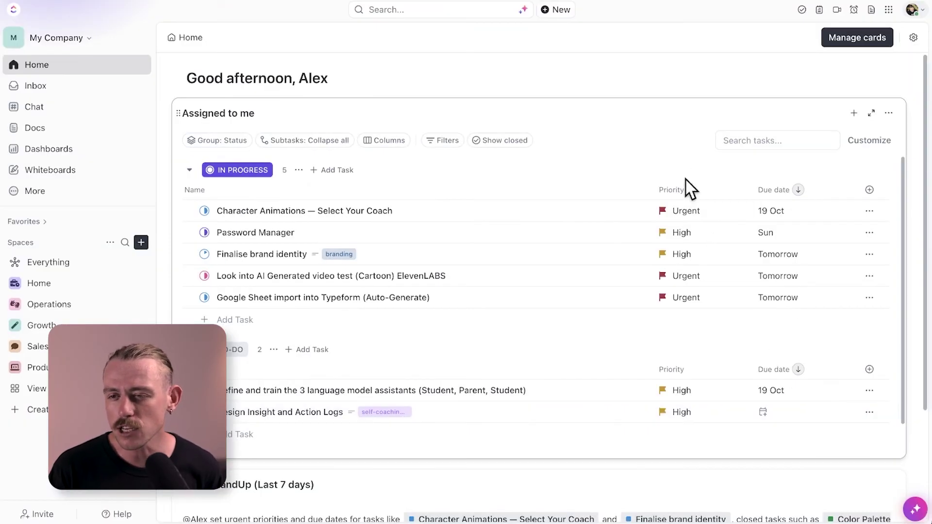
Use Brain's template generator to create a 'Bug Report' template
click(916, 511)
text(template)
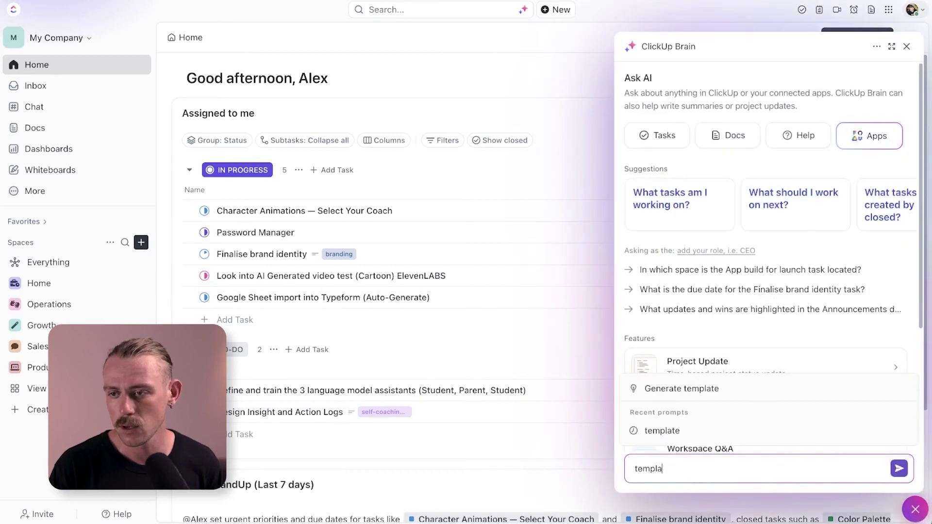
click(725, 391)
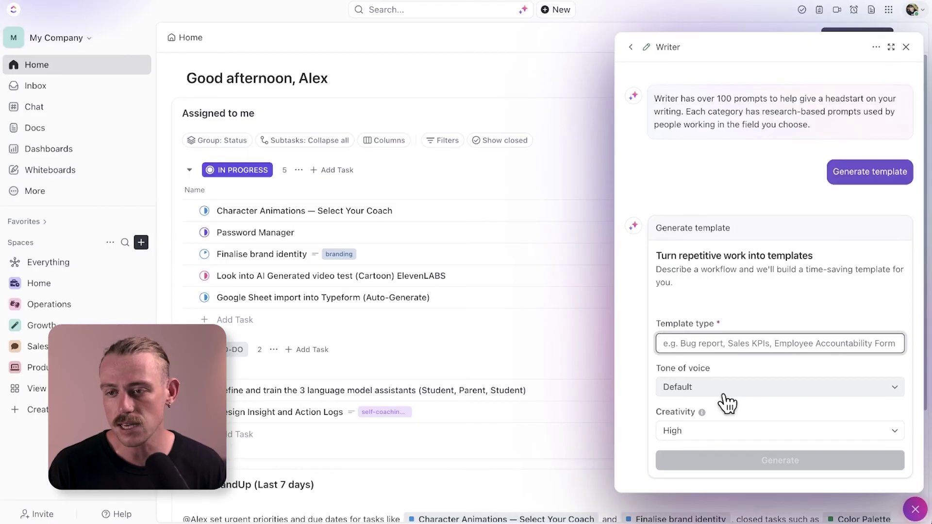
text(Bug Report)
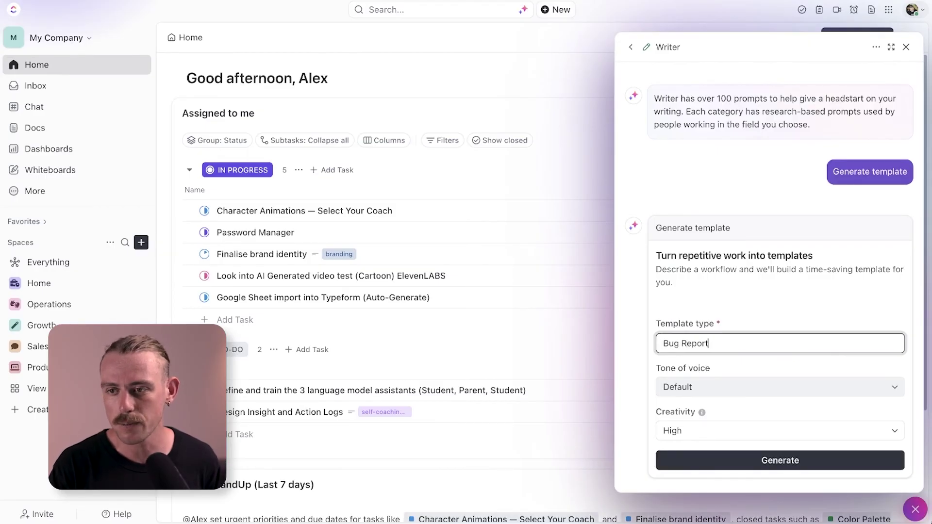
click(861, 467)
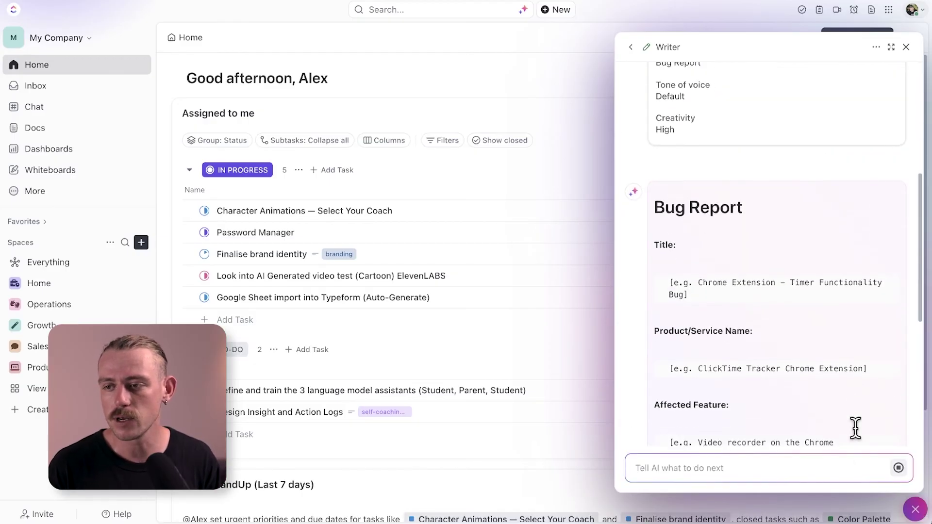